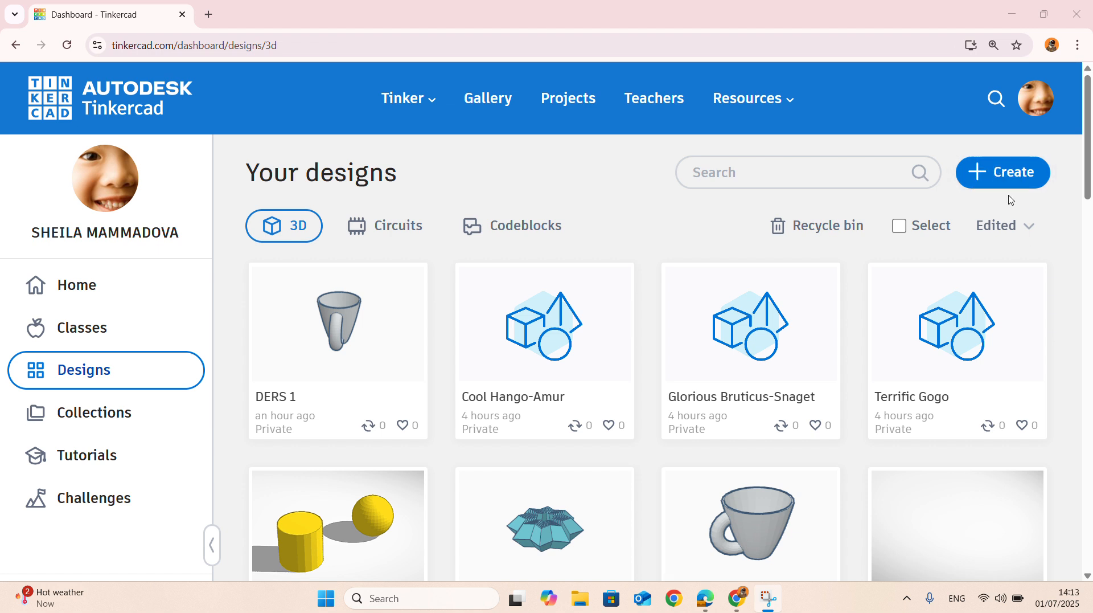
- Create a new 3D design and place a solid paraboloid near the middle of the workplane
click(1006, 182)
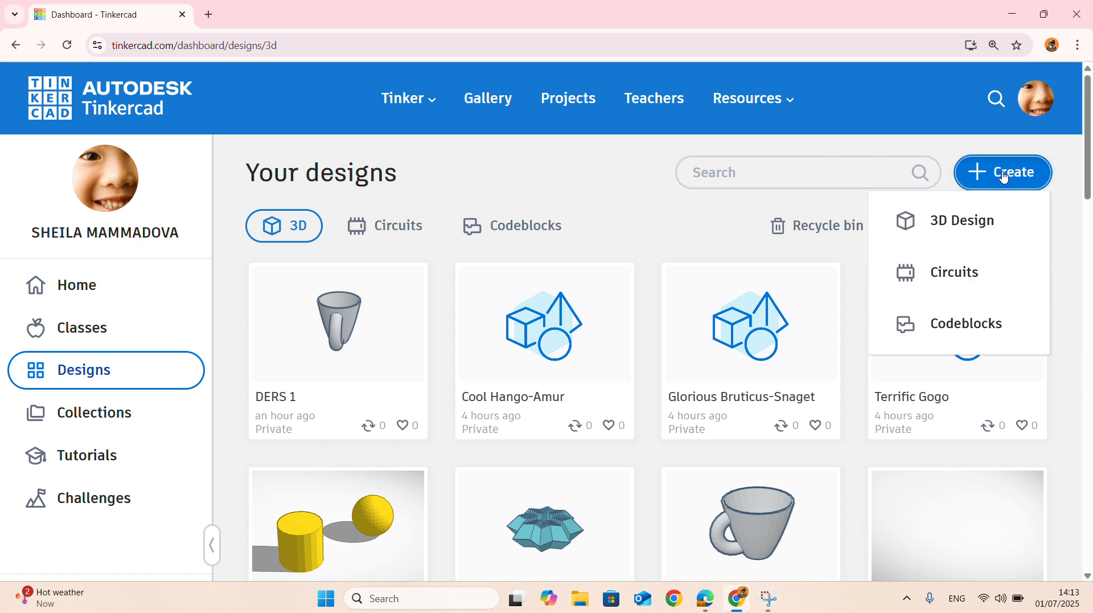
click(966, 234)
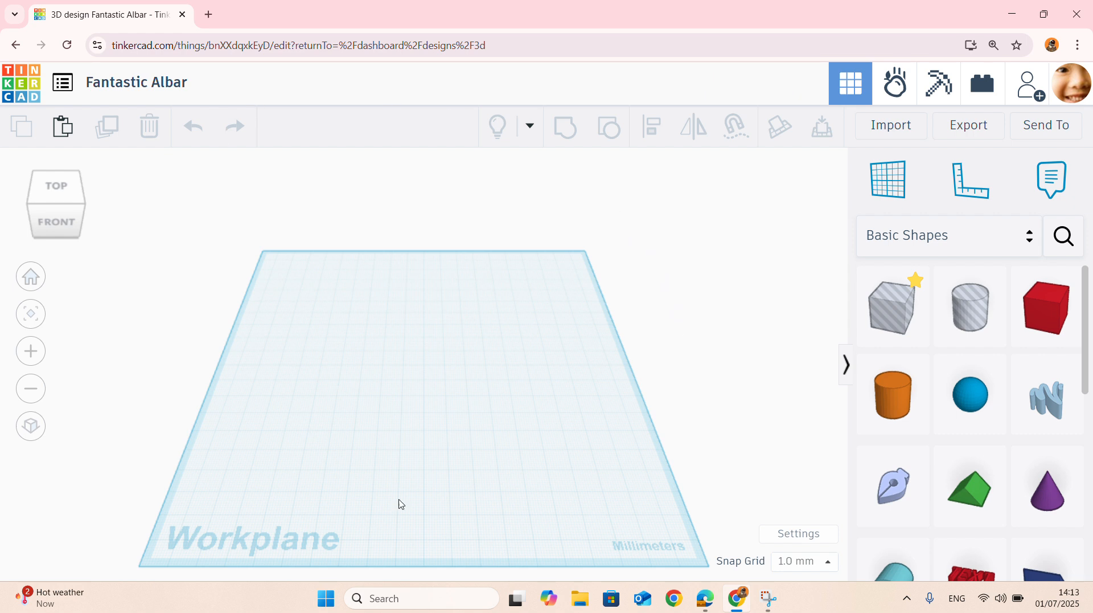
mouse_move(511, 608)
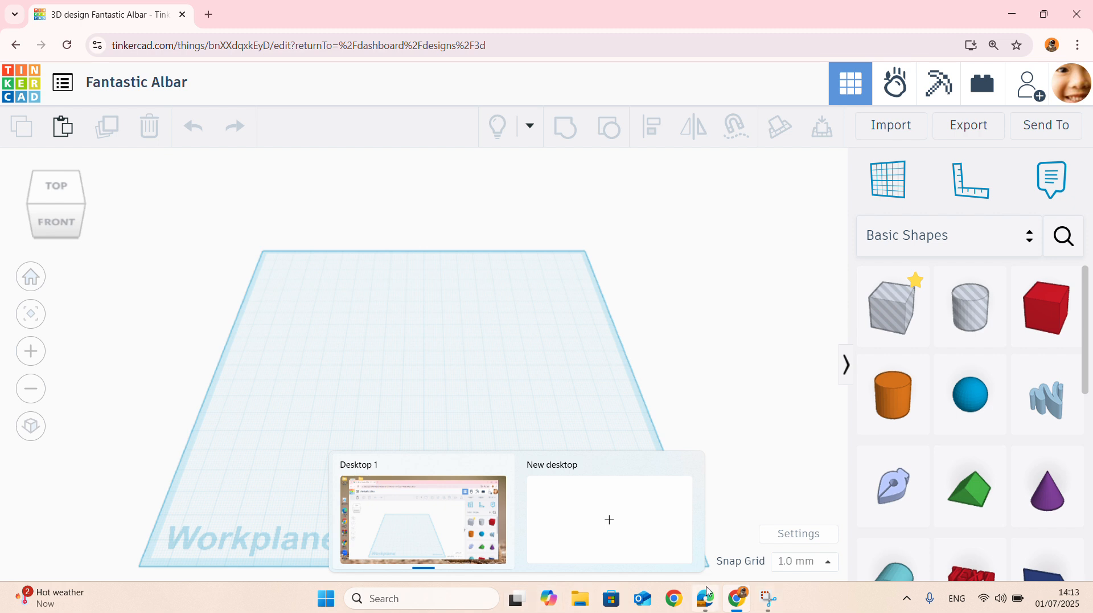
scroll(905, 452, down, 4)
scroll(907, 452, down, 2)
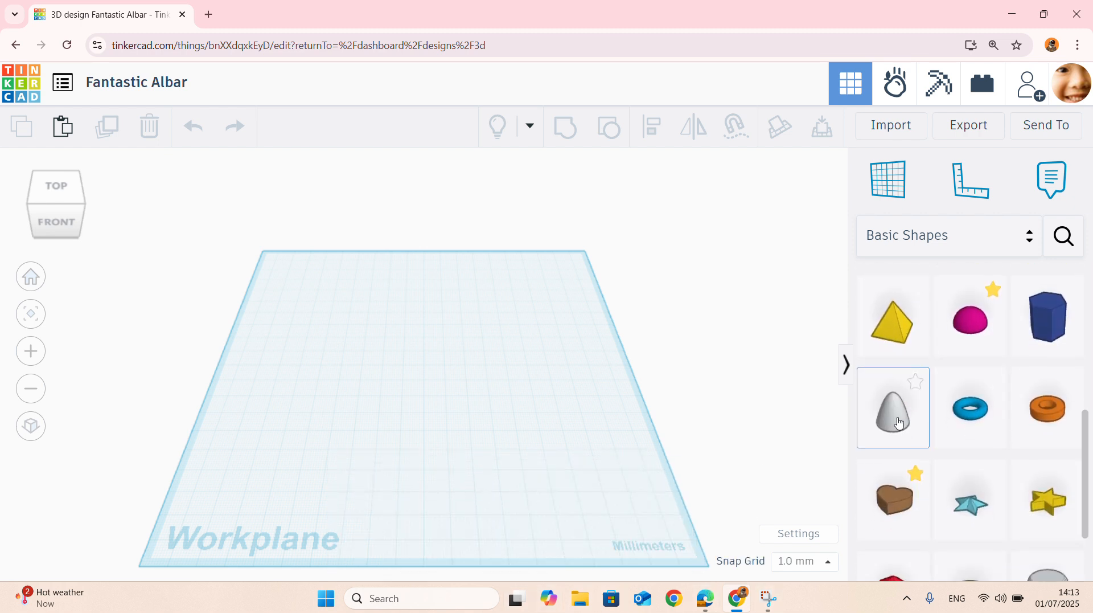
drag(891, 410, 436, 381)
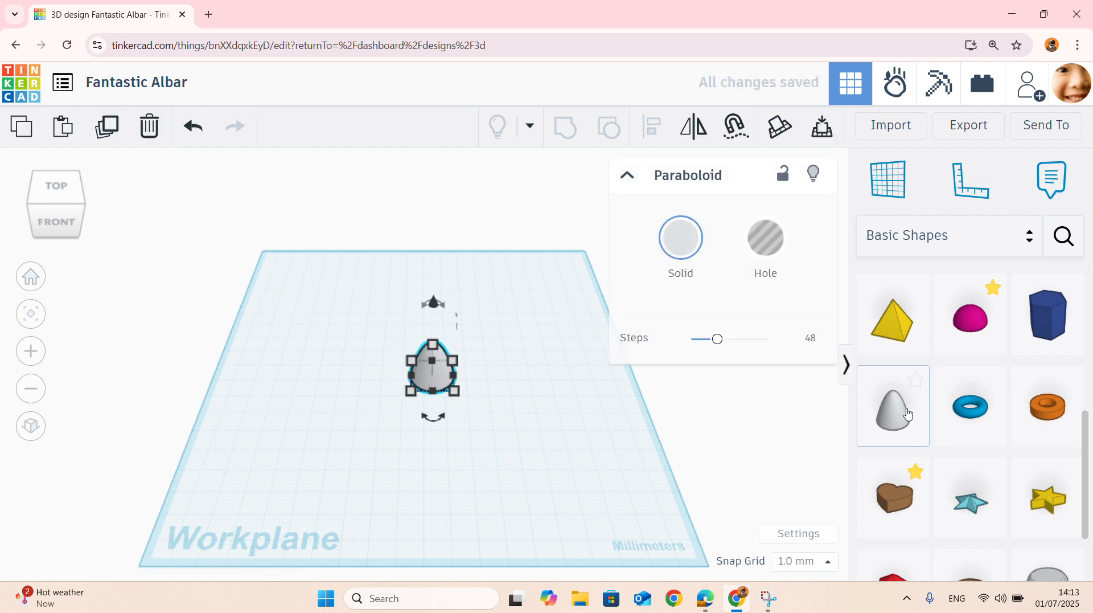
- Duplicate the paraboloid in place and raise the copy straight up until only the original's tip remains inside its base
scroll(423, 373, up, 1)
scroll(454, 313, up, 4)
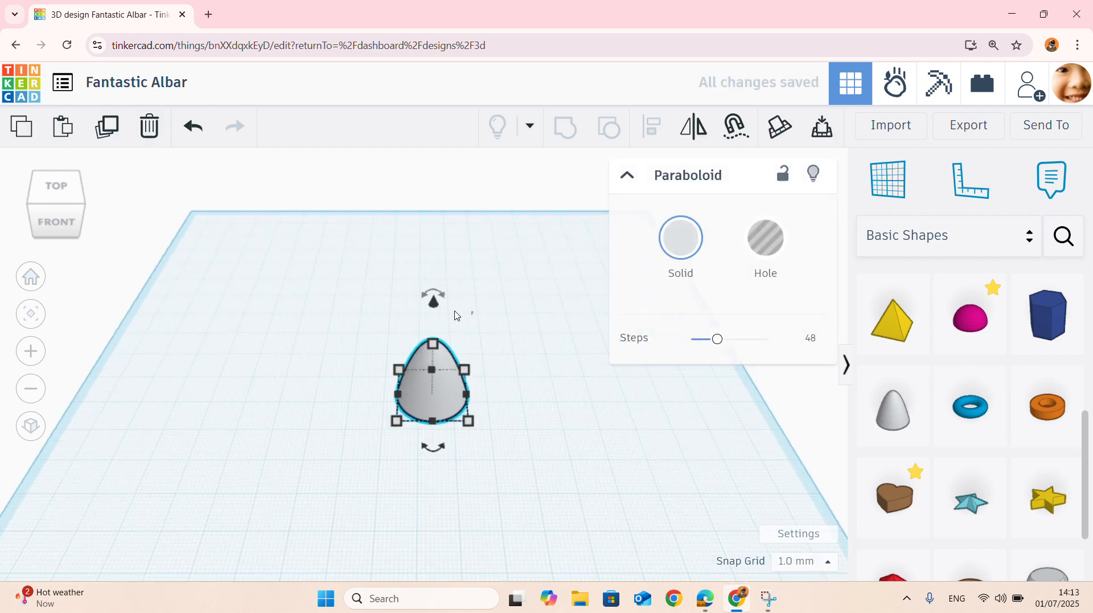
right_drag(437, 341, 468, 356)
scroll(469, 357, down, 3)
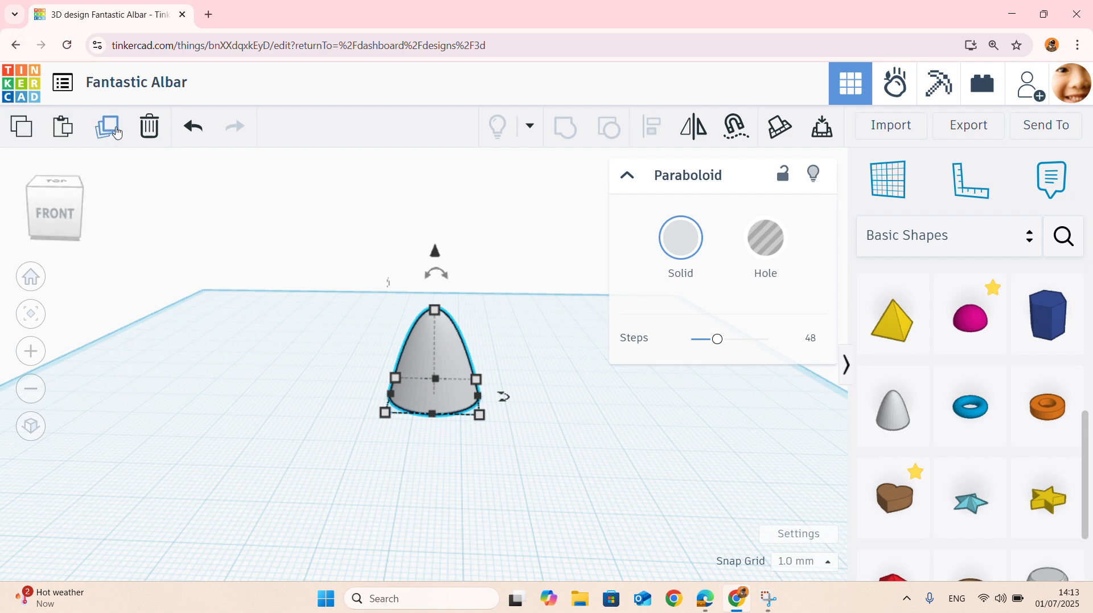
click(117, 133)
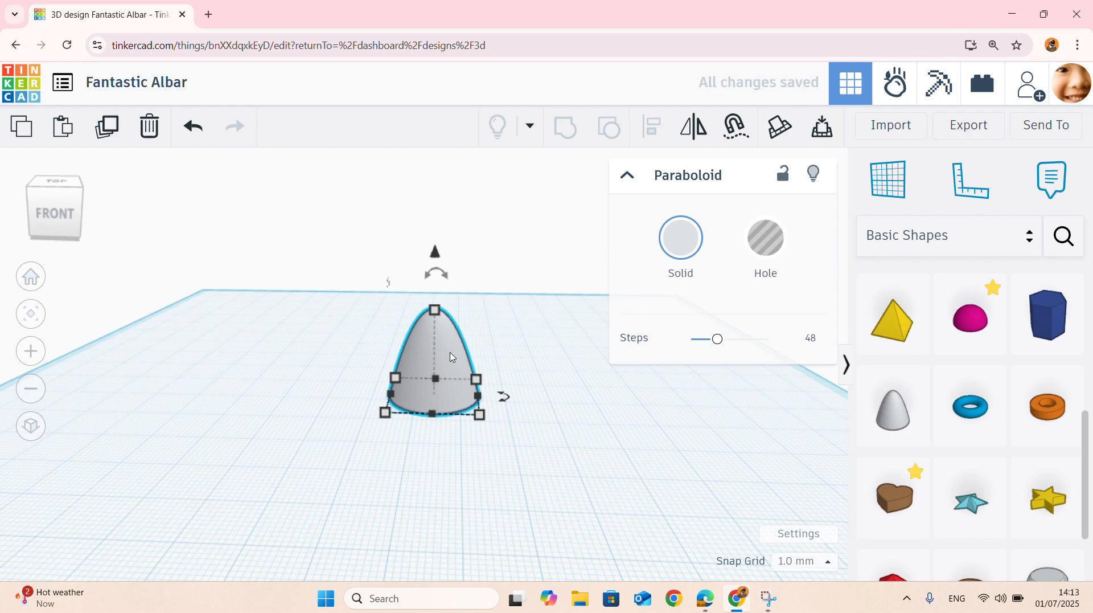
scroll(451, 357, up, 5)
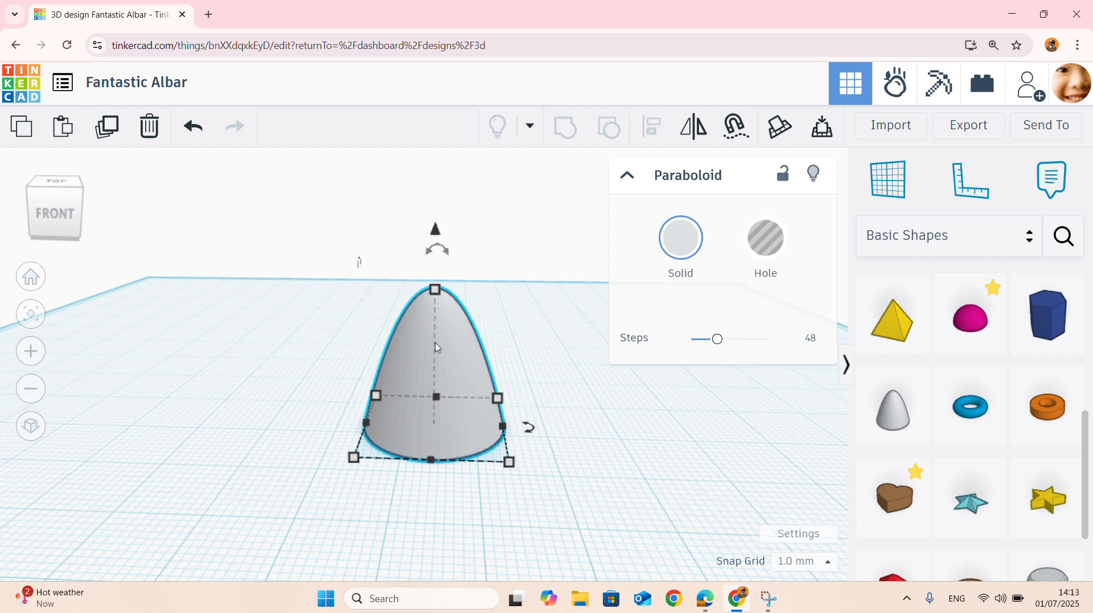
key(ctrl+Up)
key(ctrl+Up)
key(ctrl+Up)
key(ctrl+Up)
key(ctrl+Up)
key(ctrl+Up)
key(ctrl+Up)
key(ctrl+Up)
key(ctrl+Up)
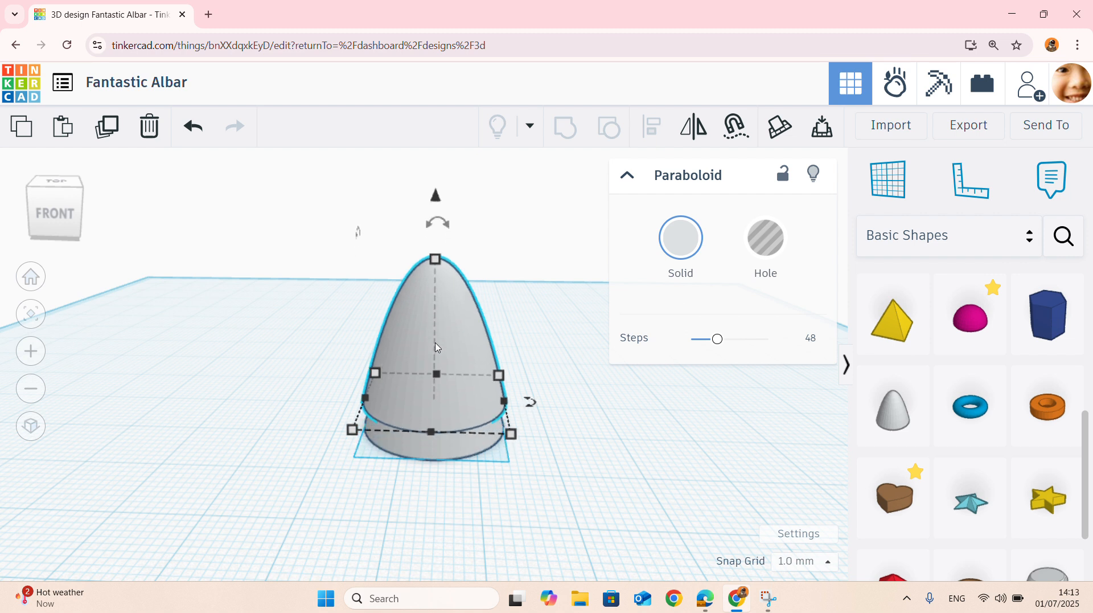
key(ctrl+Up)
key(ctrl+Up)
key(ctrl+Up)
key(ctrl+Up)
key(ctrl+Up)
key(ctrl+Up)
key(ctrl+Up)
key(ctrl+Up)
key(ctrl+Up)
key(ctrl+Up)
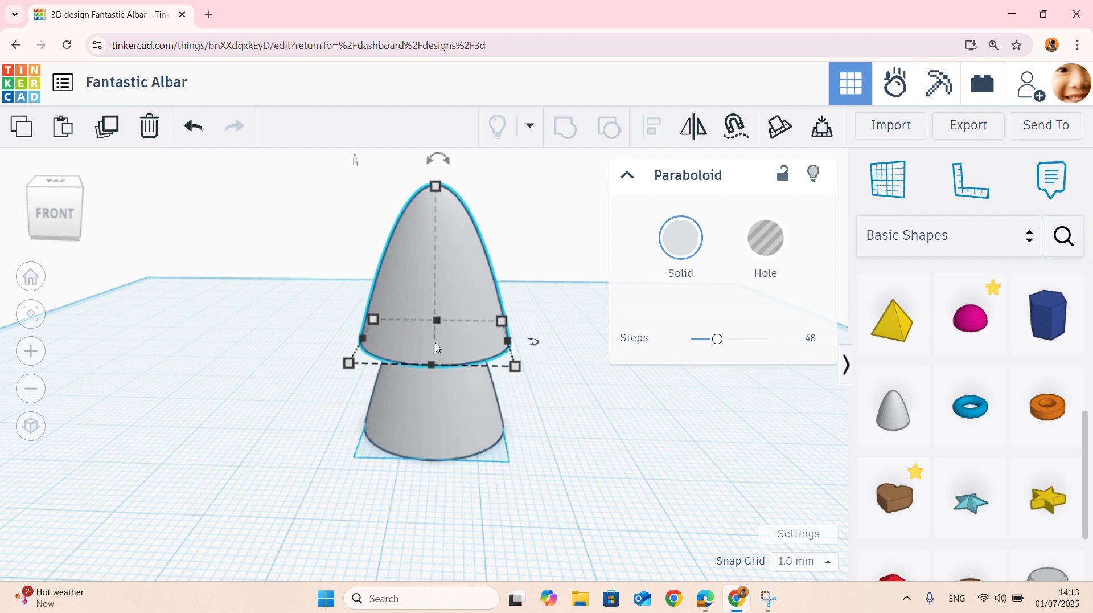
key(ctrl+Up)
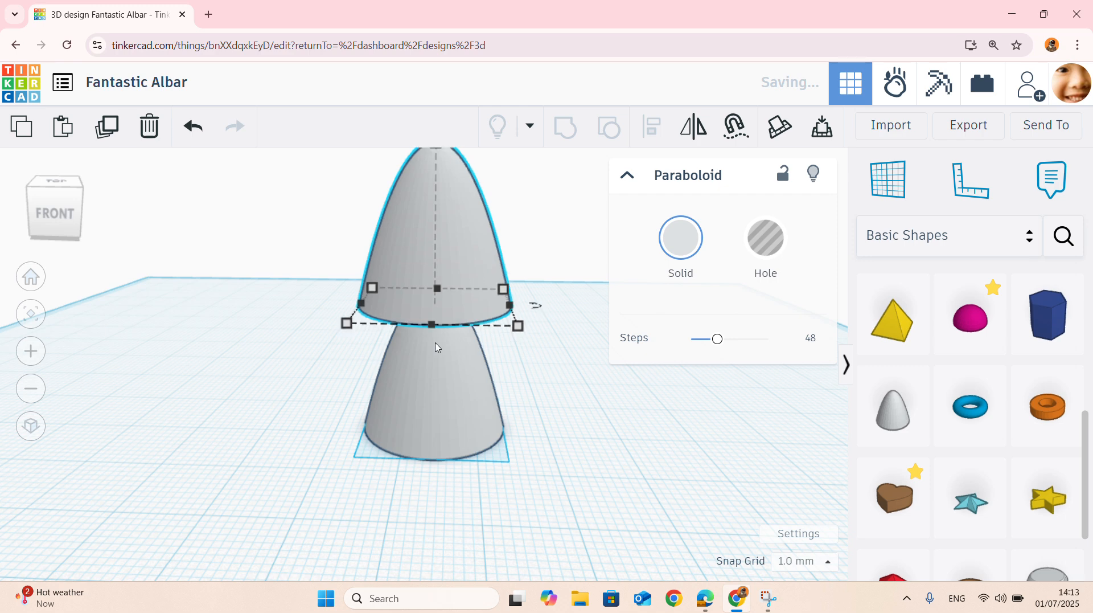
- Examine the two stacked paraboloids from several angles to check where they overlap
scroll(404, 342, down, 1)
scroll(404, 338, down, 3)
mouse_move(488, 424)
right_down()
mouse_move(476, 394)
mouse_move(477, 408)
right_up()
right_drag(505, 302, 463, 271)
scroll(463, 271, up, 2)
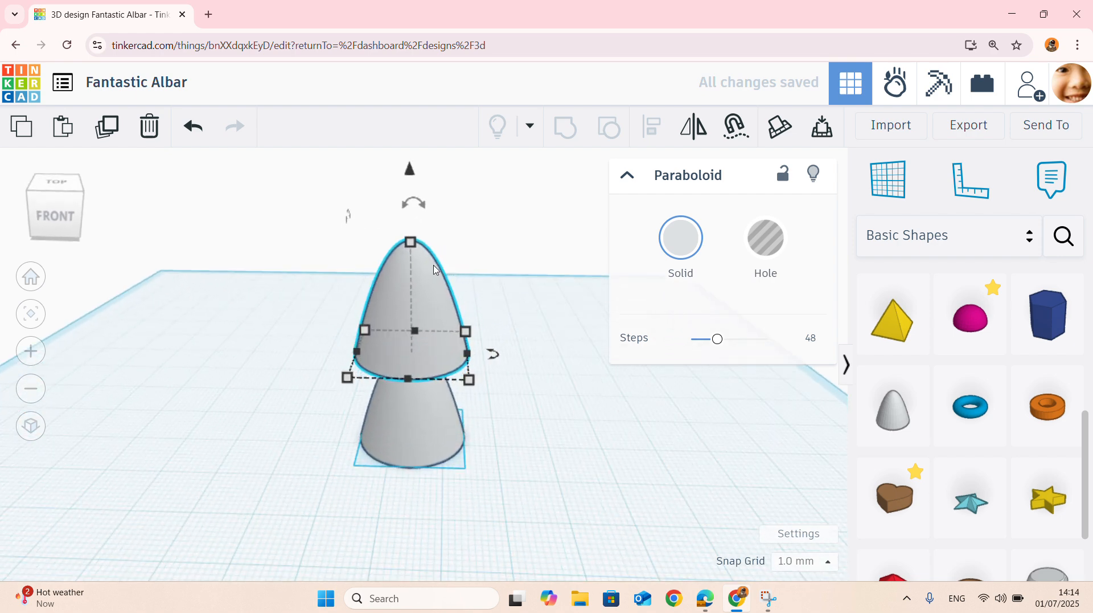
scroll(423, 271, up, 3)
scroll(422, 272, down, 5)
scroll(422, 272, down, 1)
right_drag(518, 299, 445, 315)
scroll(488, 305, down, 3)
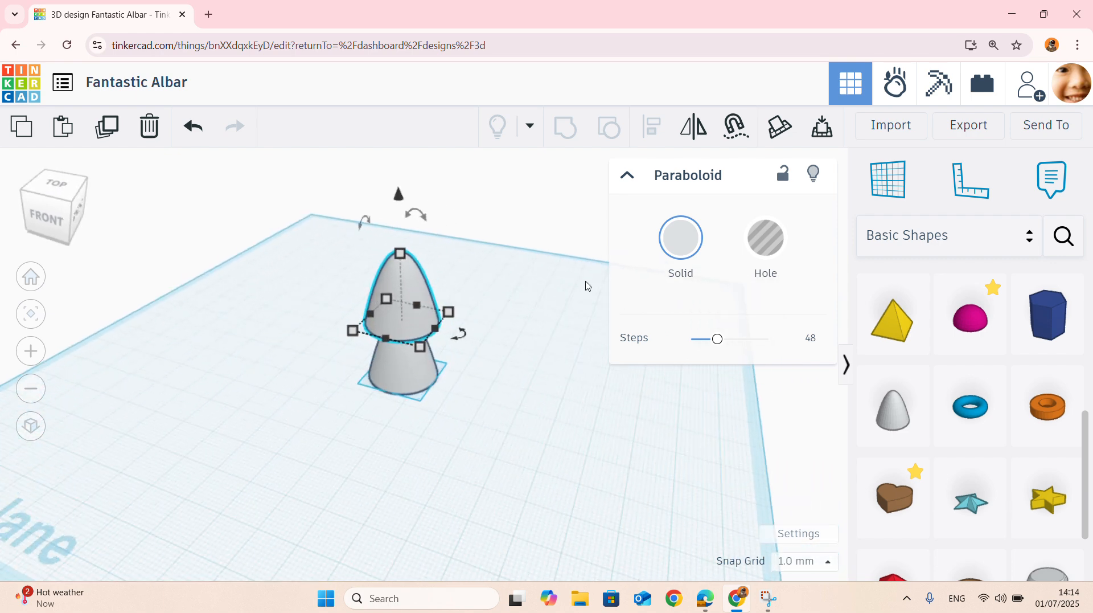
right_drag(585, 291, 495, 285)
scroll(504, 260, up, 5)
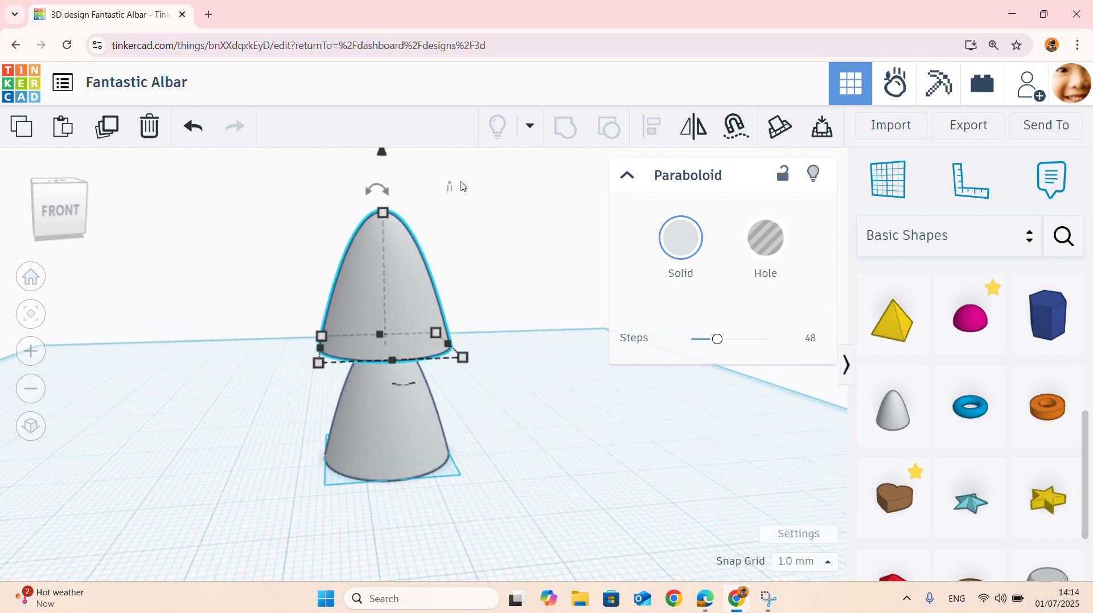
scroll(472, 242, down, 3)
right_drag(534, 298, 494, 349)
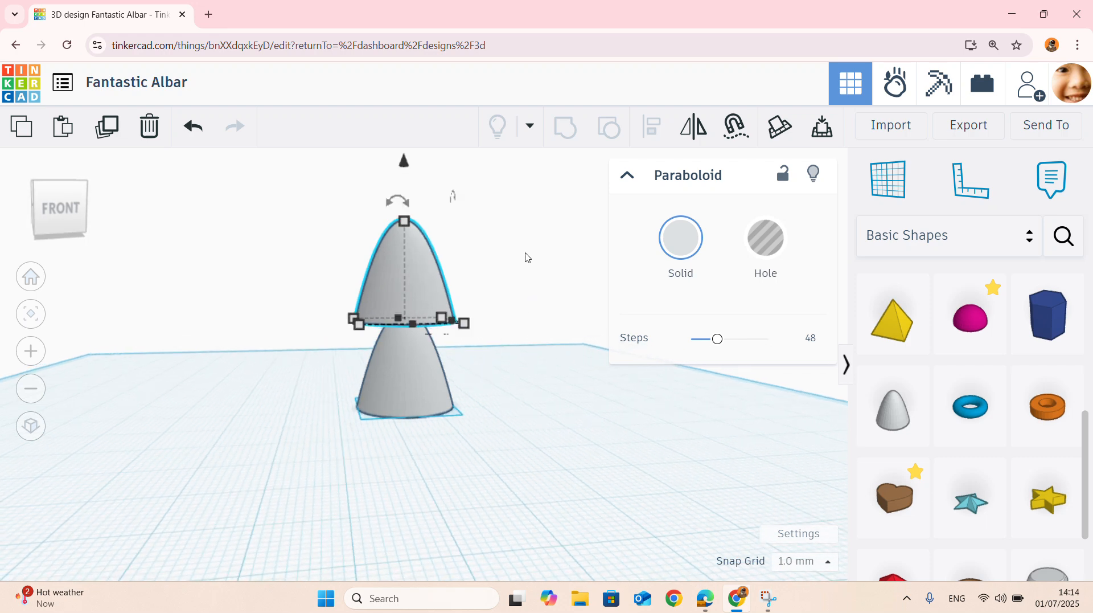
right_drag(458, 312, 496, 339)
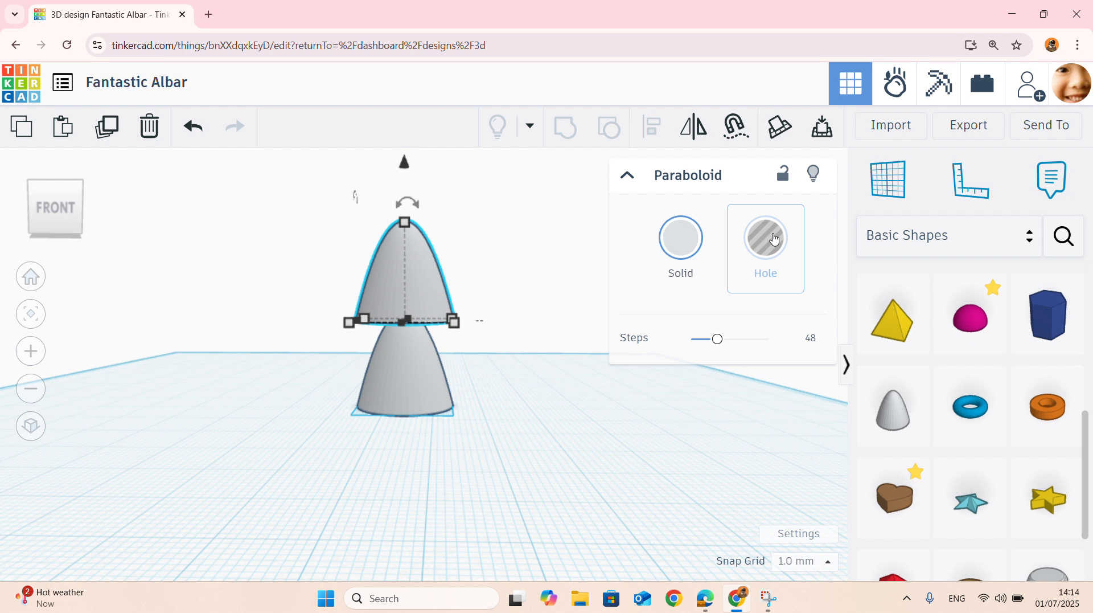
- Turn the upper paraboloid into a hole shape
click(774, 242)
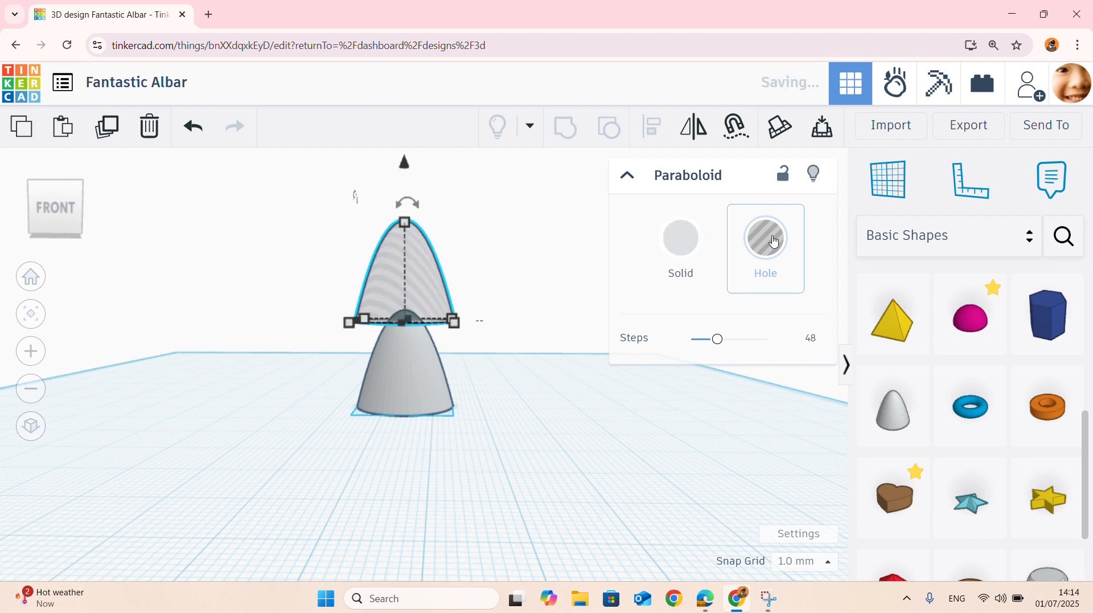
click(479, 362)
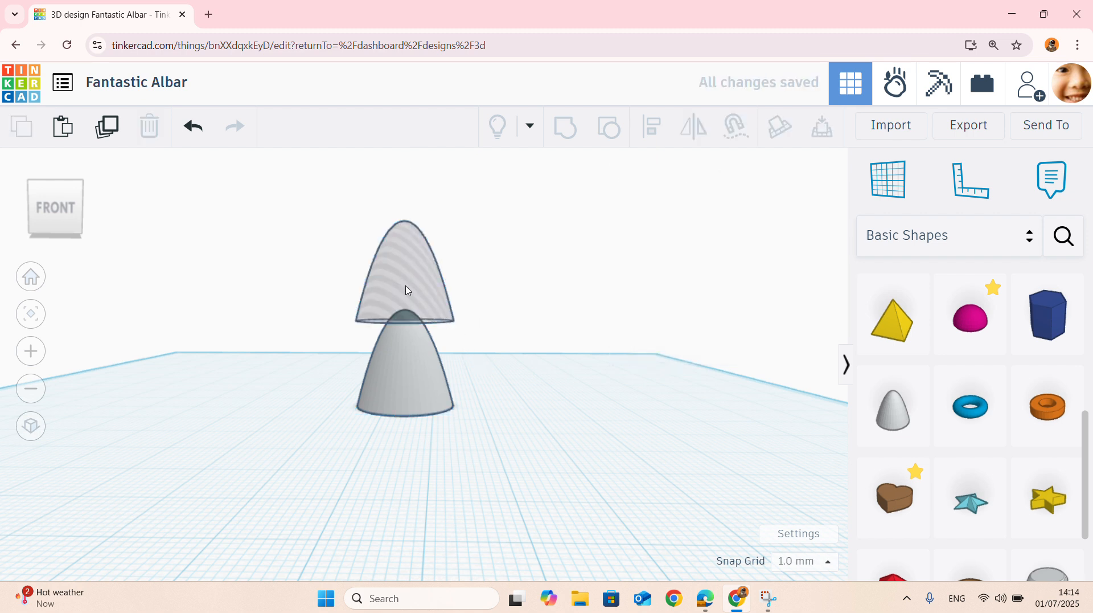
scroll(398, 295, up, 3)
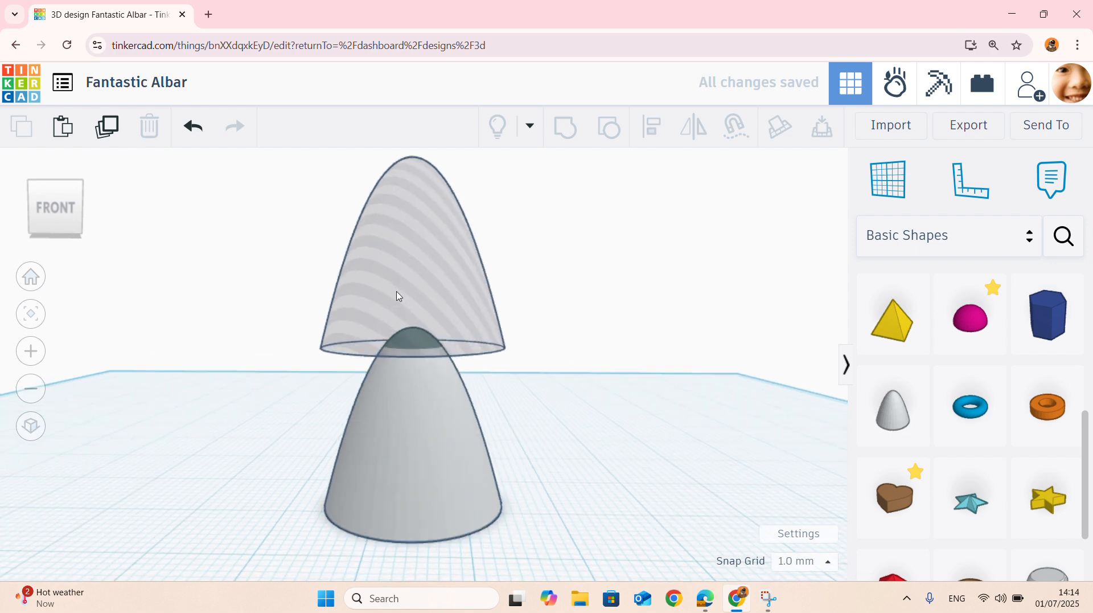
scroll(398, 296, down, 2)
- Group the solid paraboloid with the hole above it to cut off the solid's tip
drag(271, 166, 620, 473)
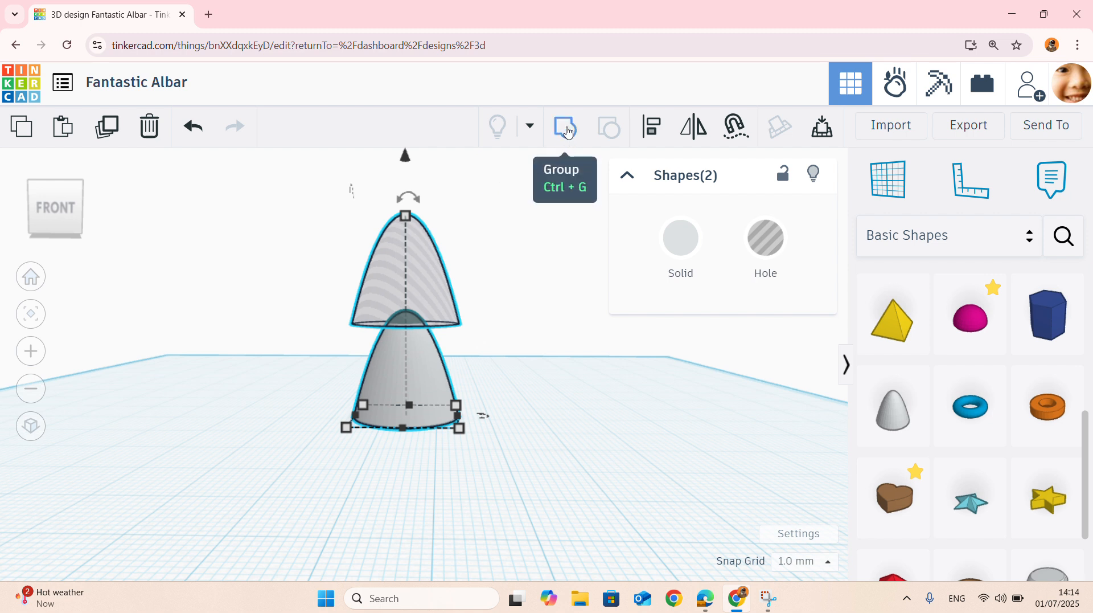
click(566, 128)
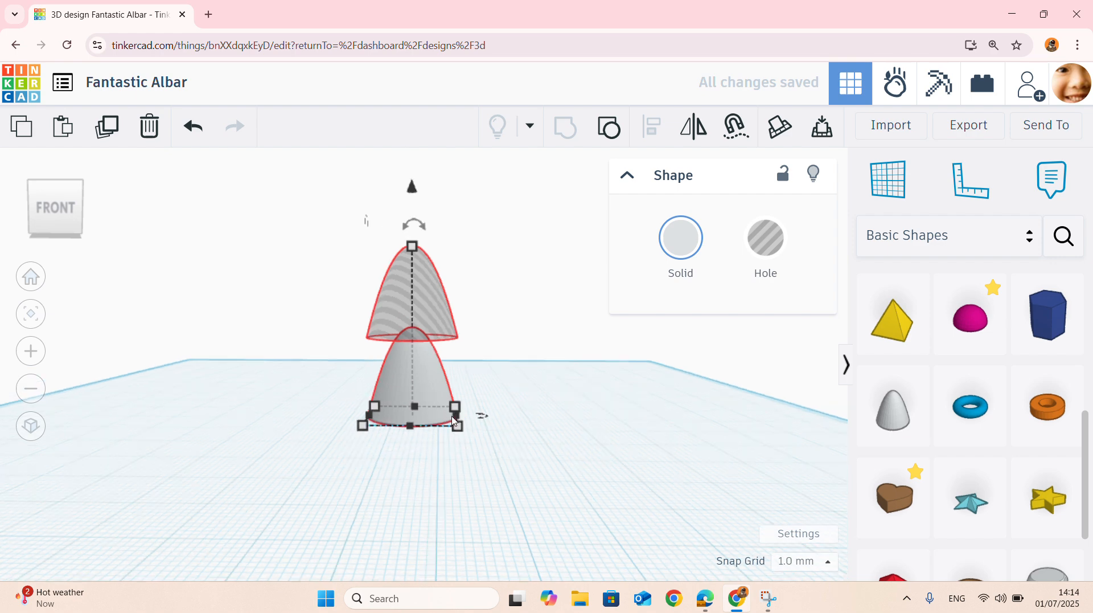
right_drag(500, 329, 547, 378)
click(409, 325)
right_drag(409, 326, 432, 285)
scroll(433, 266, up, 2)
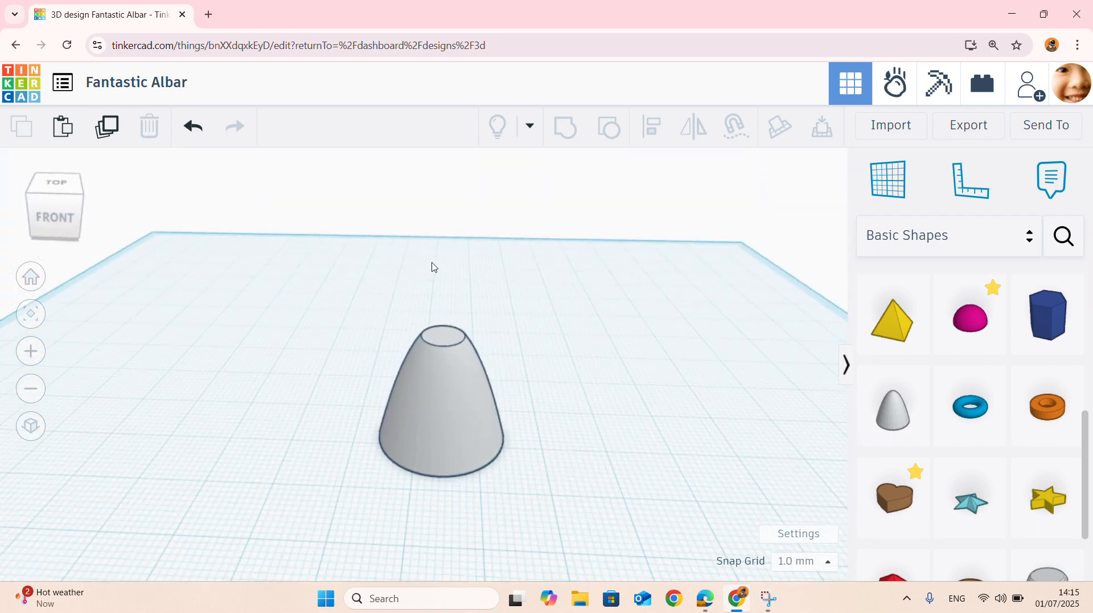
- Mirror the truncated paraboloid vertically so that its wide end faces up like a cup
right_drag(564, 373, 593, 334)
scroll(569, 340, down, 3)
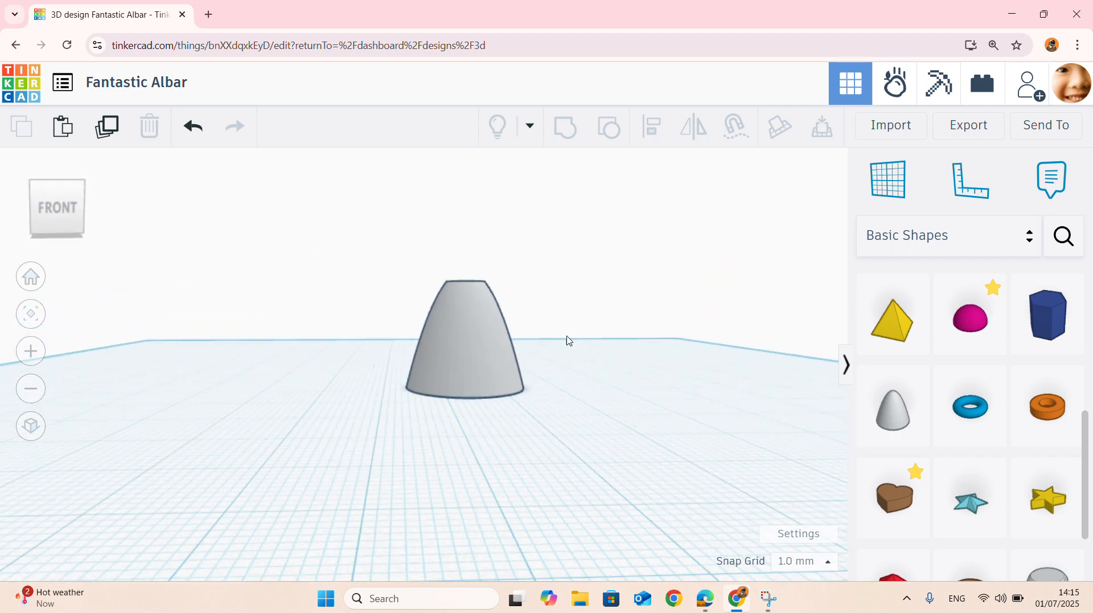
scroll(574, 322, up, 3)
scroll(473, 323, down, 2)
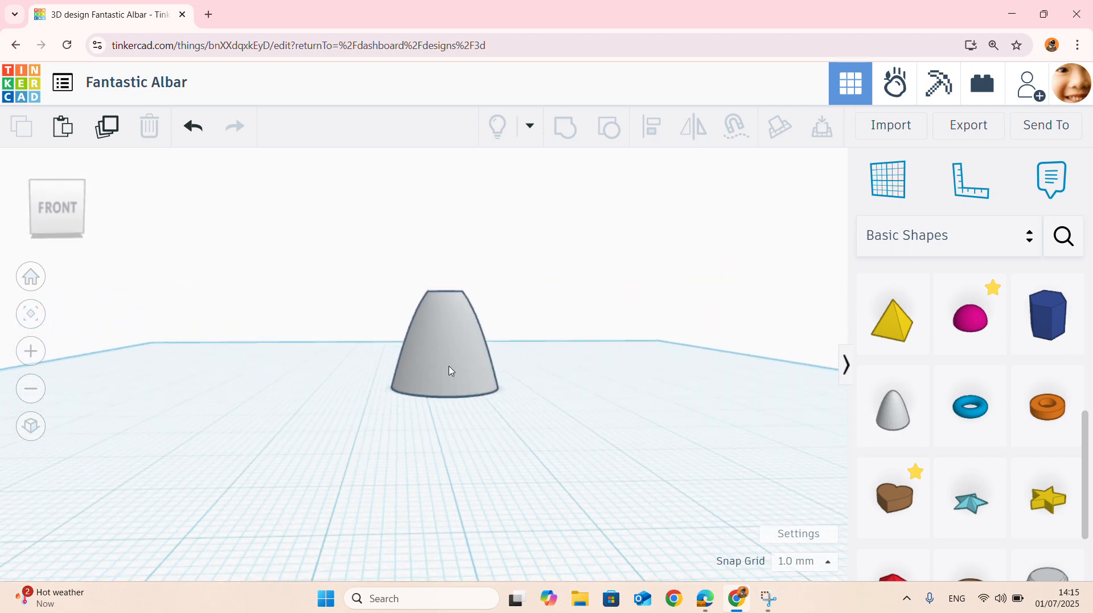
click(456, 328)
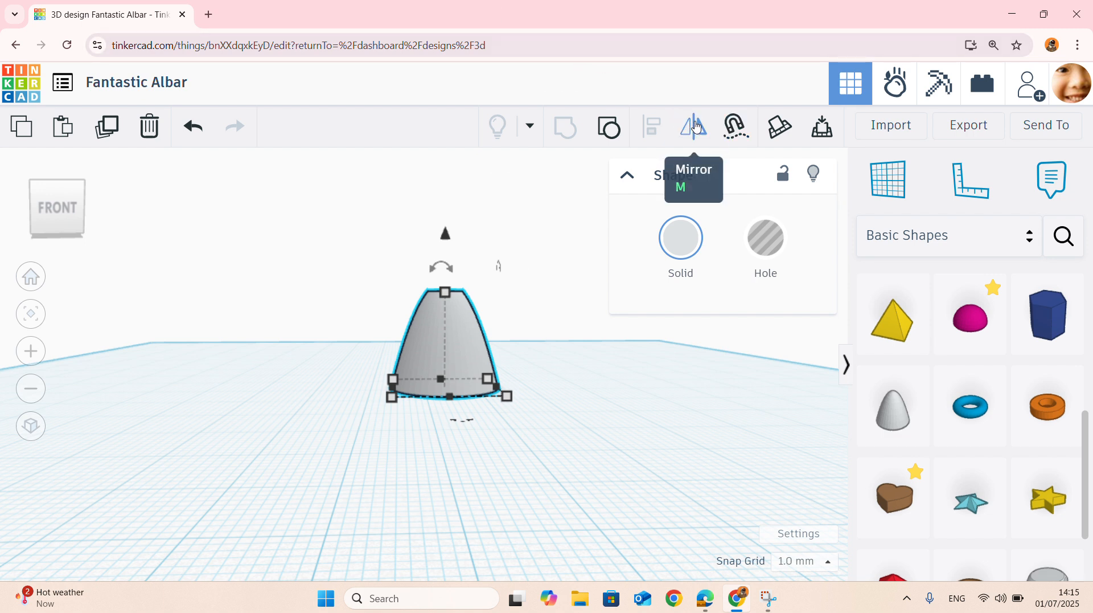
click(689, 126)
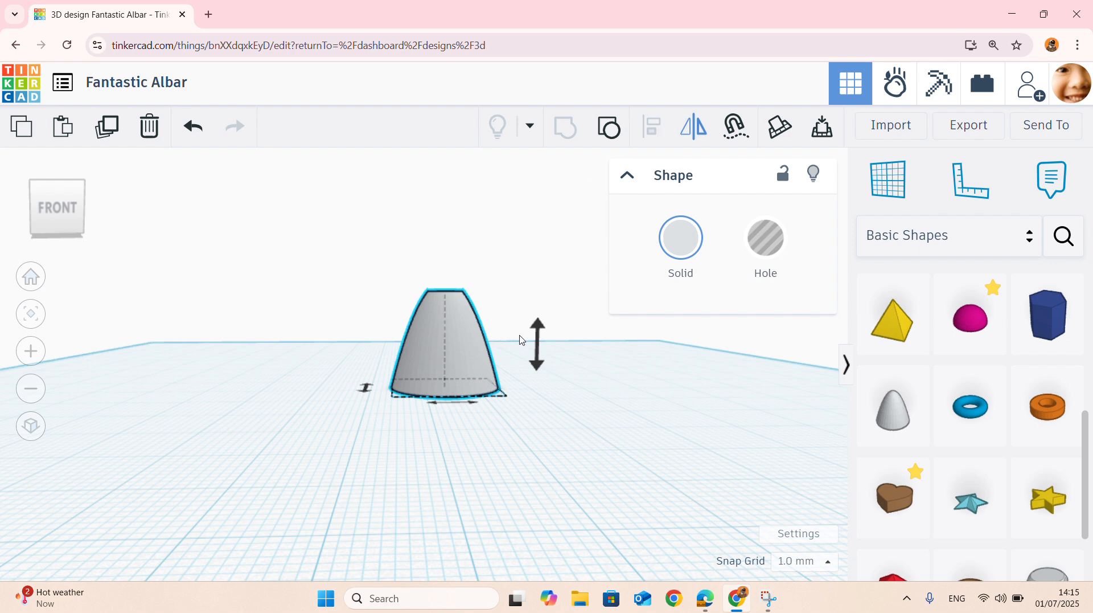
right_drag(521, 340, 564, 486)
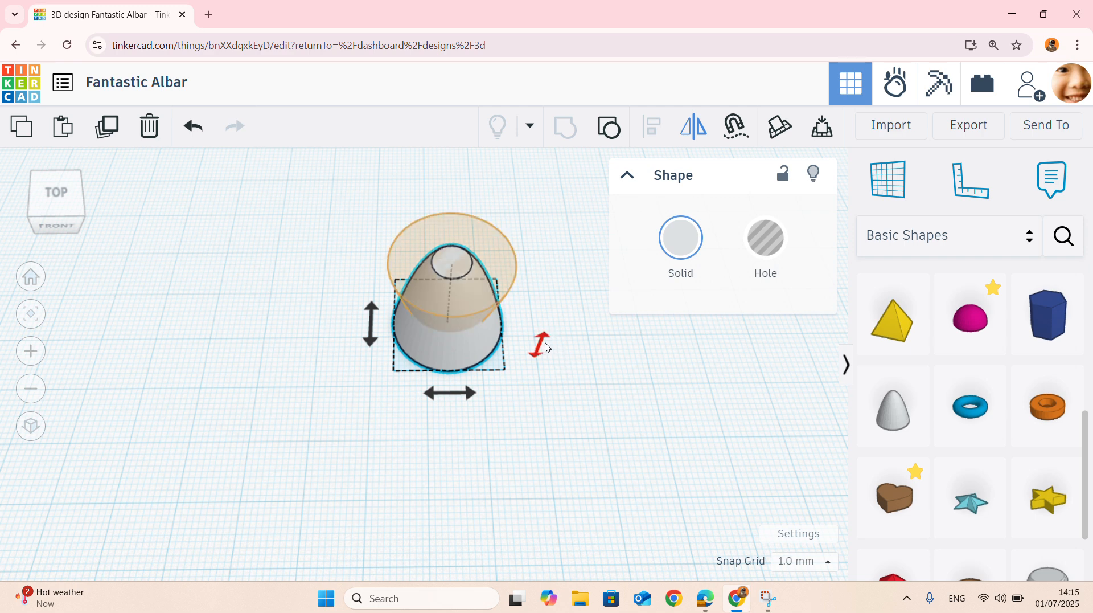
mouse_move(548, 341)
right_down()
mouse_move(548, 288)
mouse_move(563, 342)
right_up()
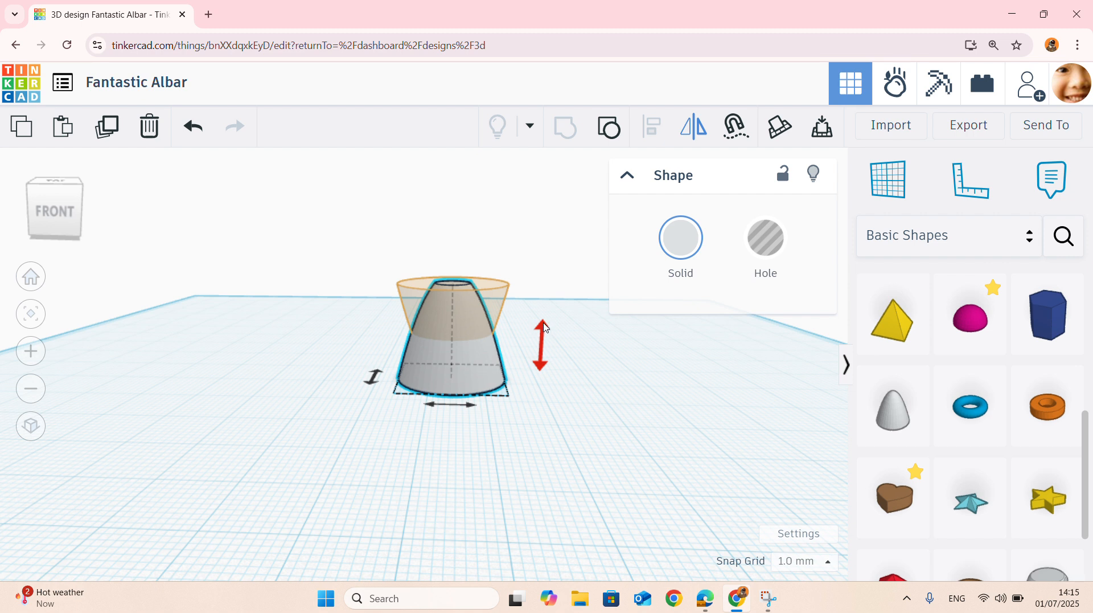
click(543, 331)
click(613, 393)
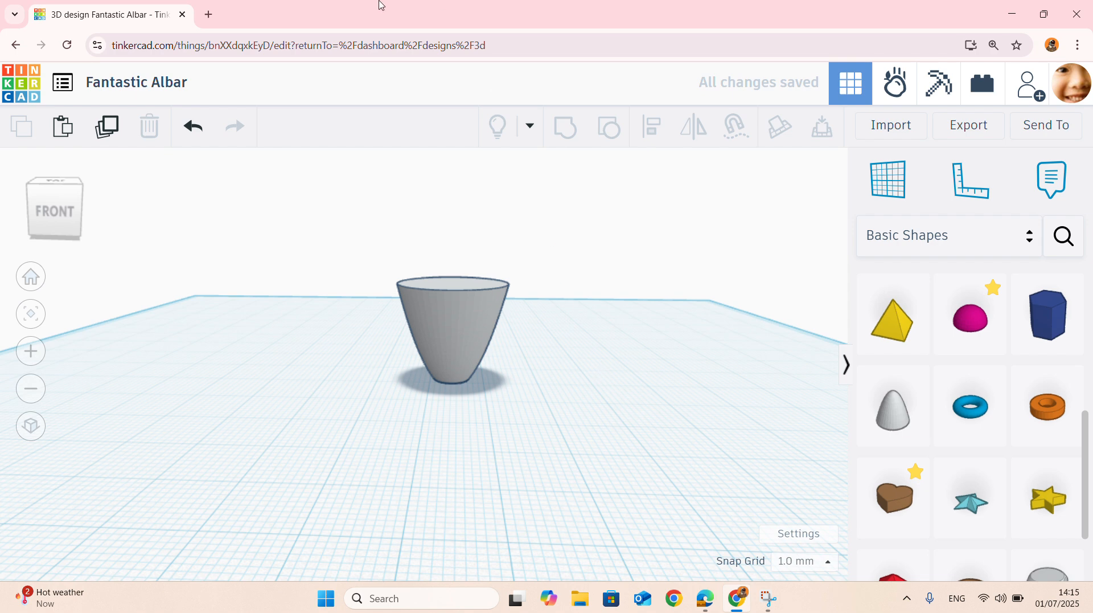
- Place a torus on the workplane beside the cup and collapse its shape properties
scroll(486, 305, up, 5)
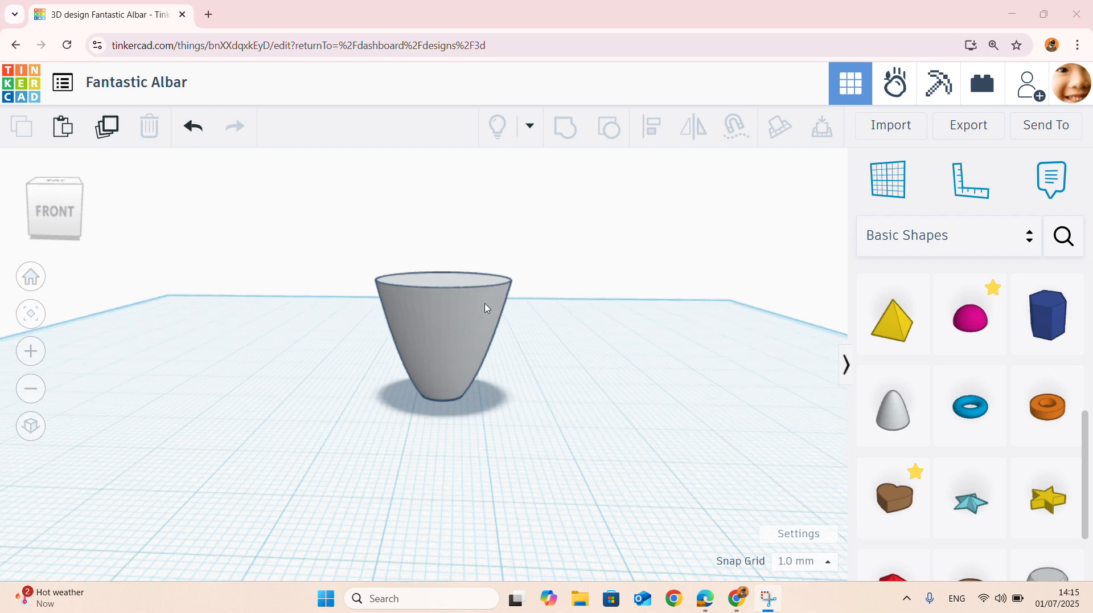
scroll(481, 308, down, 5)
scroll(483, 290, up, 2)
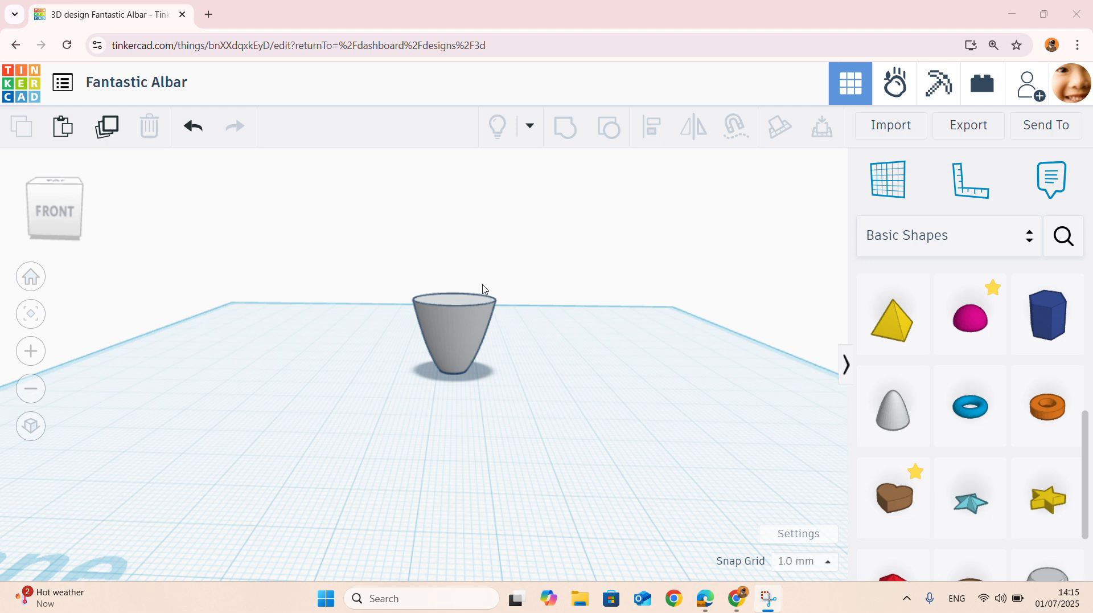
scroll(484, 291, down, 2)
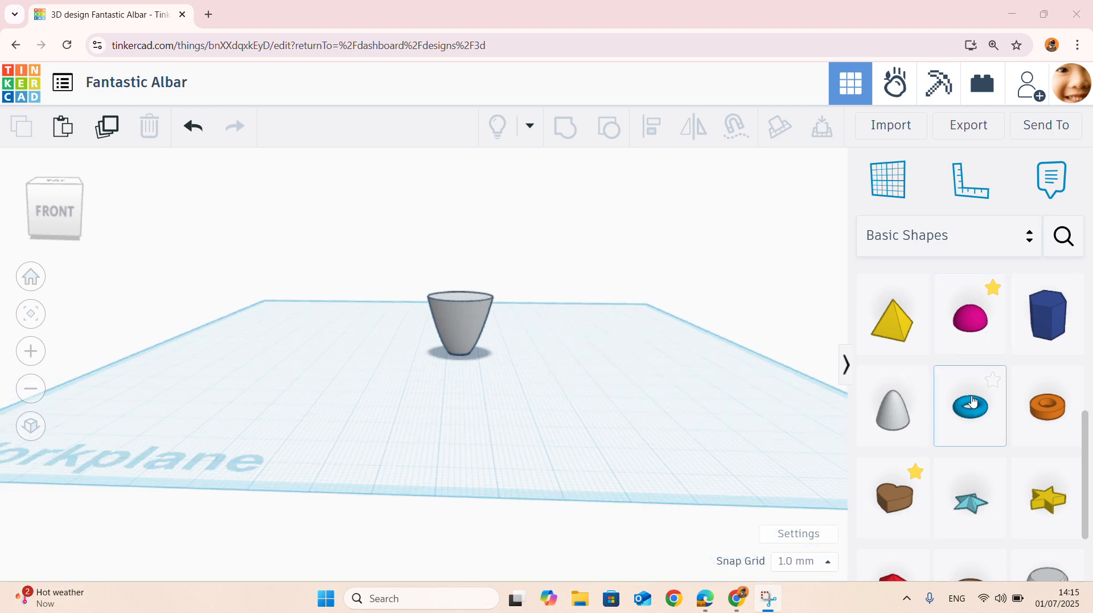
drag(981, 418, 537, 376)
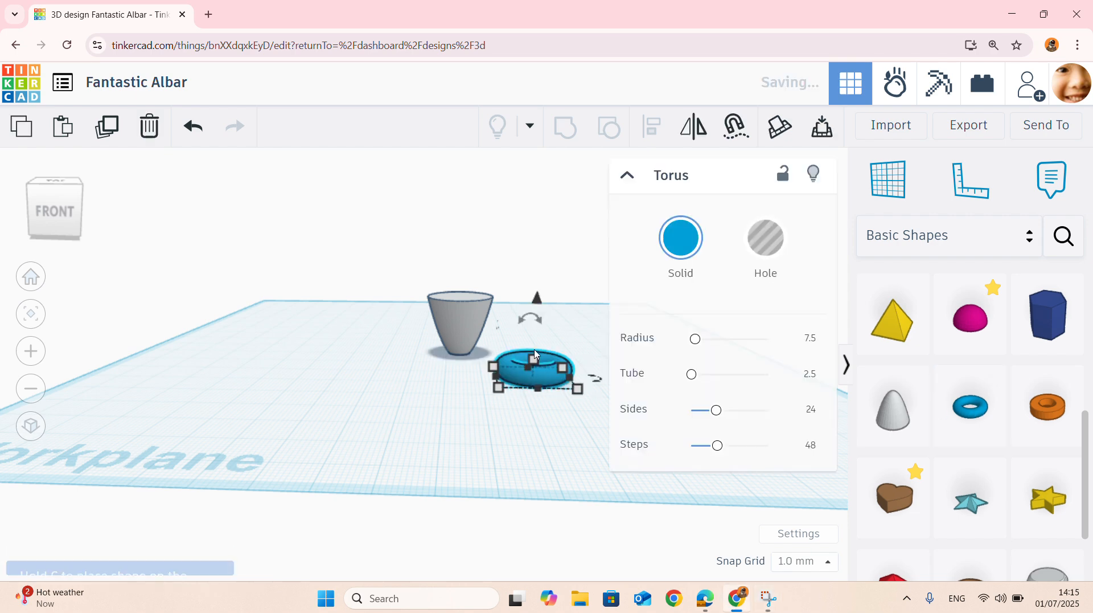
scroll(541, 347, up, 3)
click(628, 175)
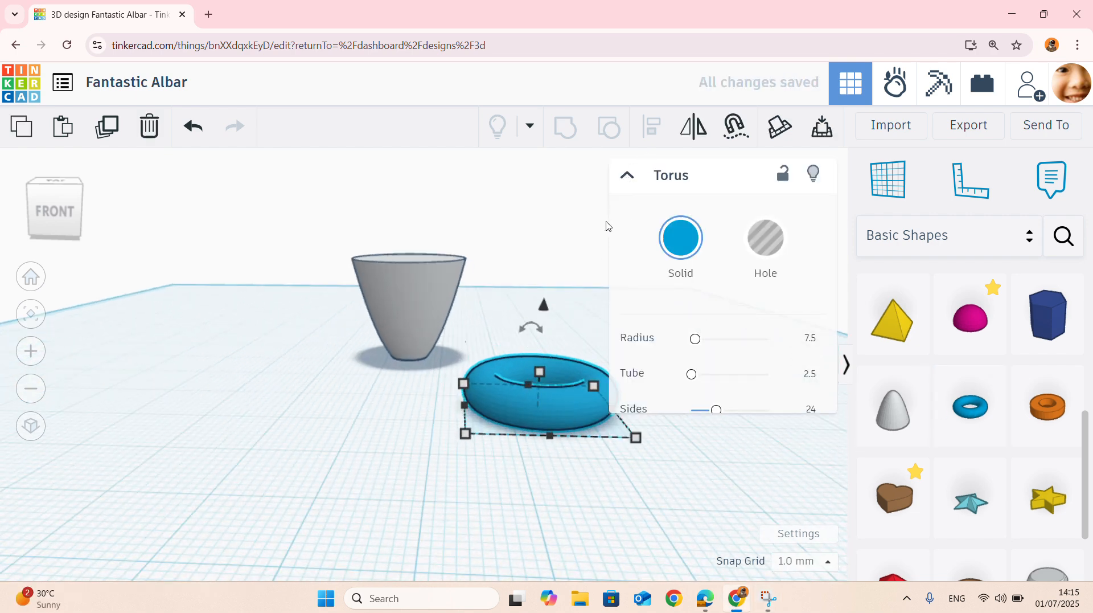
right_drag(607, 379, 683, 392)
scroll(711, 372, up, 2)
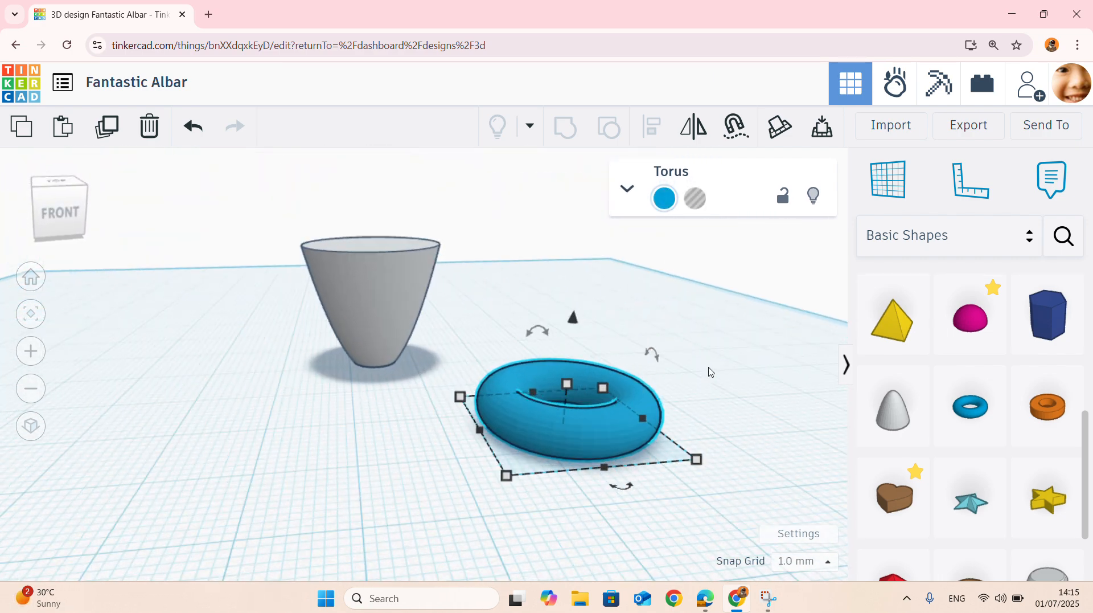
mouse_move(649, 353)
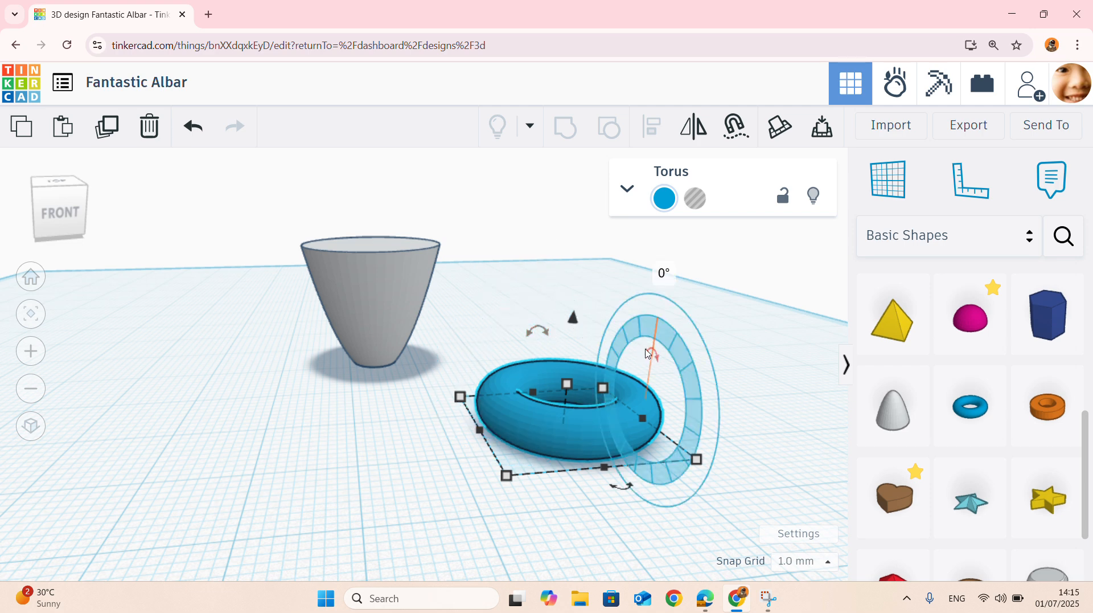
mouse_move(524, 336)
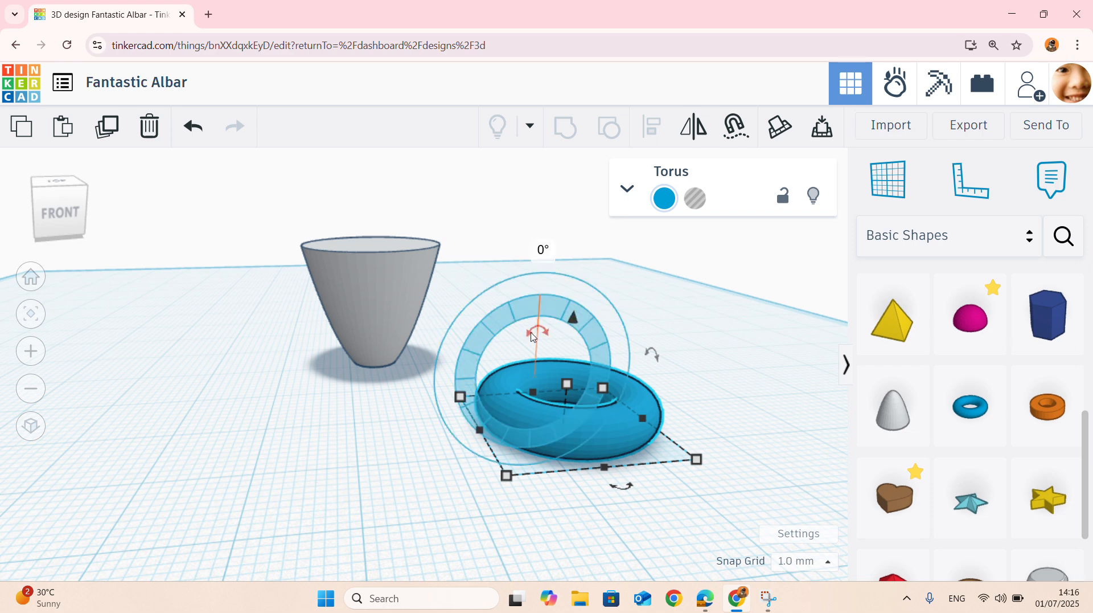
click(545, 251)
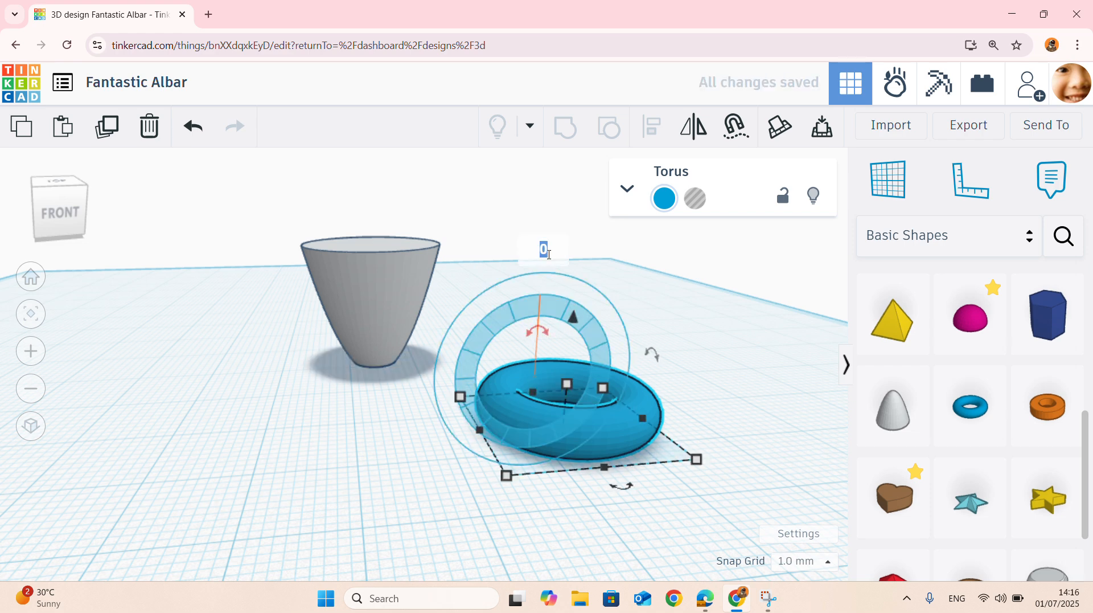
text(90)
key(Return)
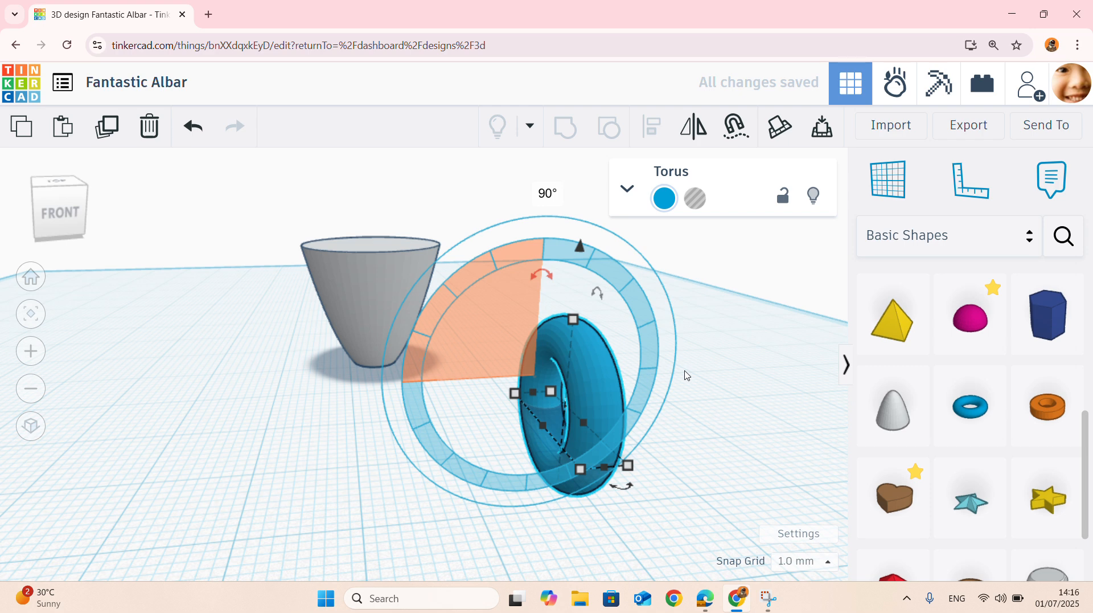
key(ctrl+z)
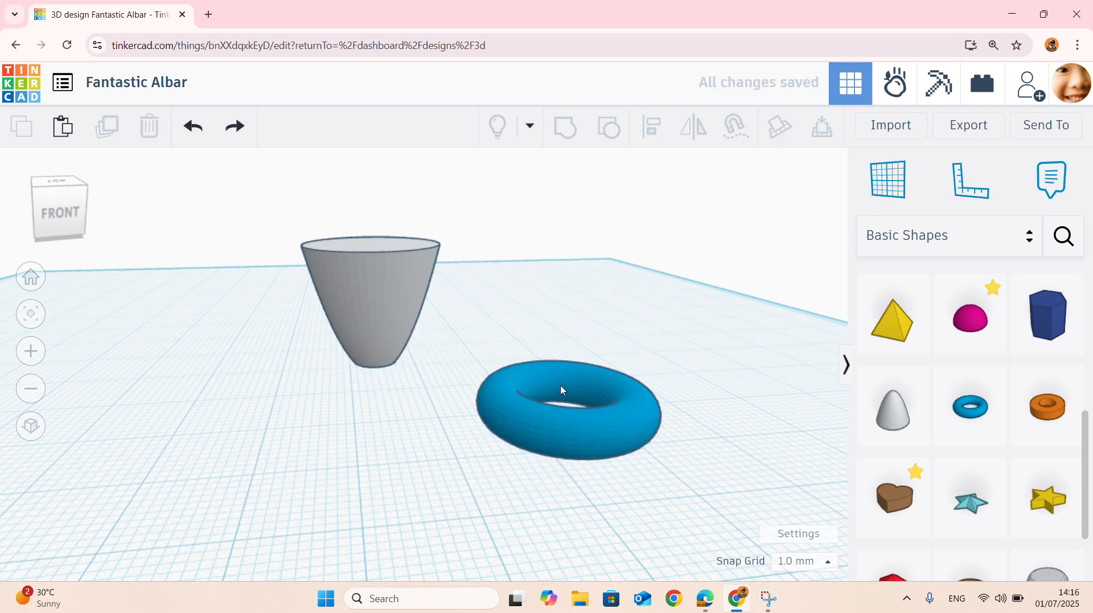
- Rotate the torus 90° about a horizontal axis so that it stands upright
click(561, 386)
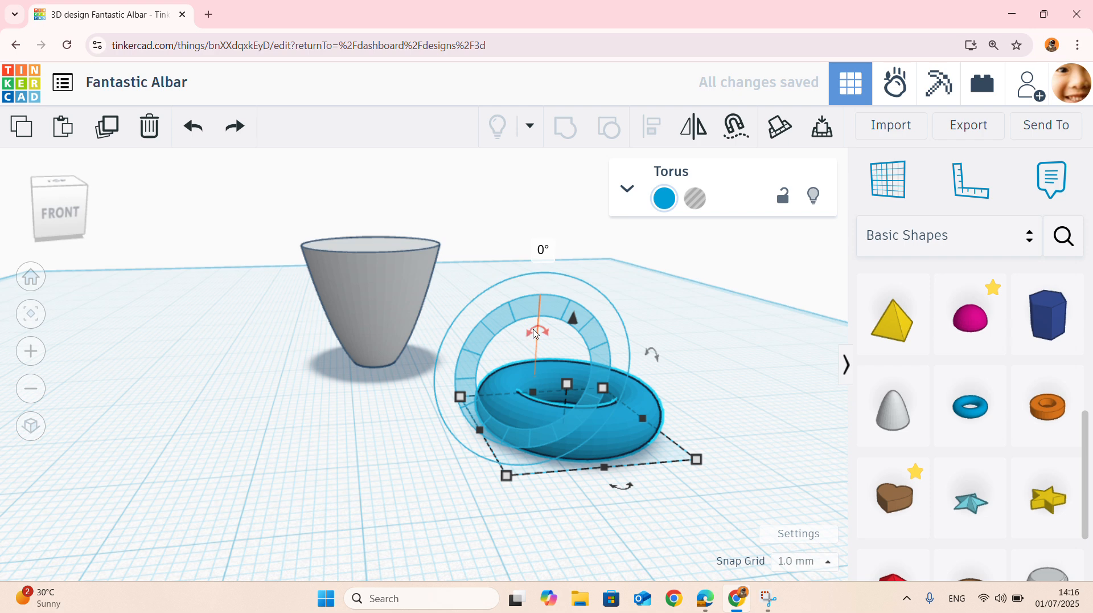
click(532, 331)
click(542, 251)
text(90)
key(Return)
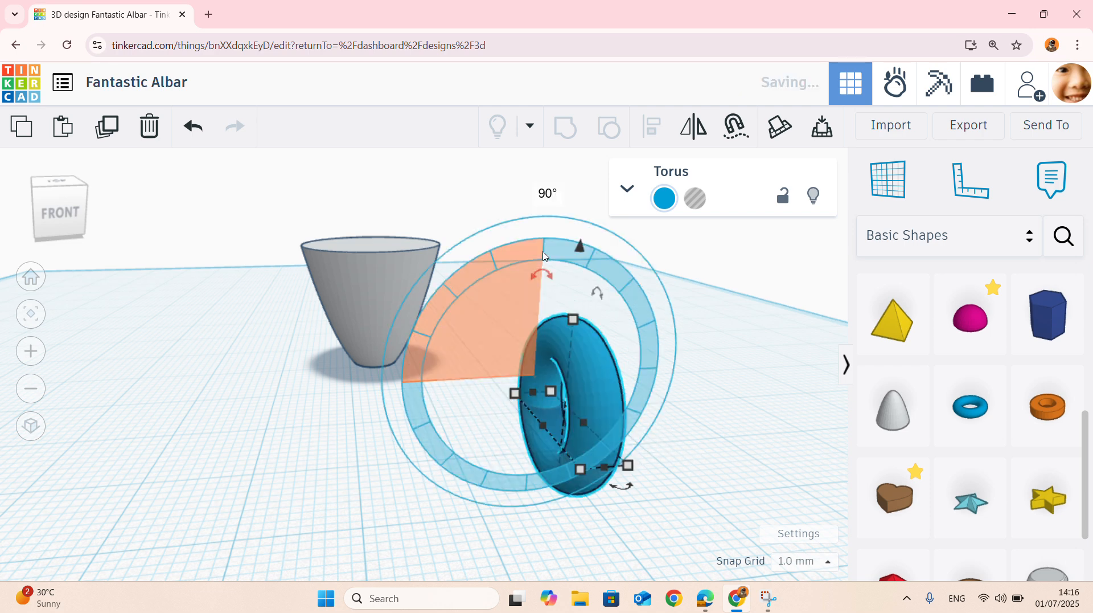
- Drop the upright torus so that its lowest edge rests on the workplane
scroll(485, 379, down, 2)
right_drag(485, 378, 545, 448)
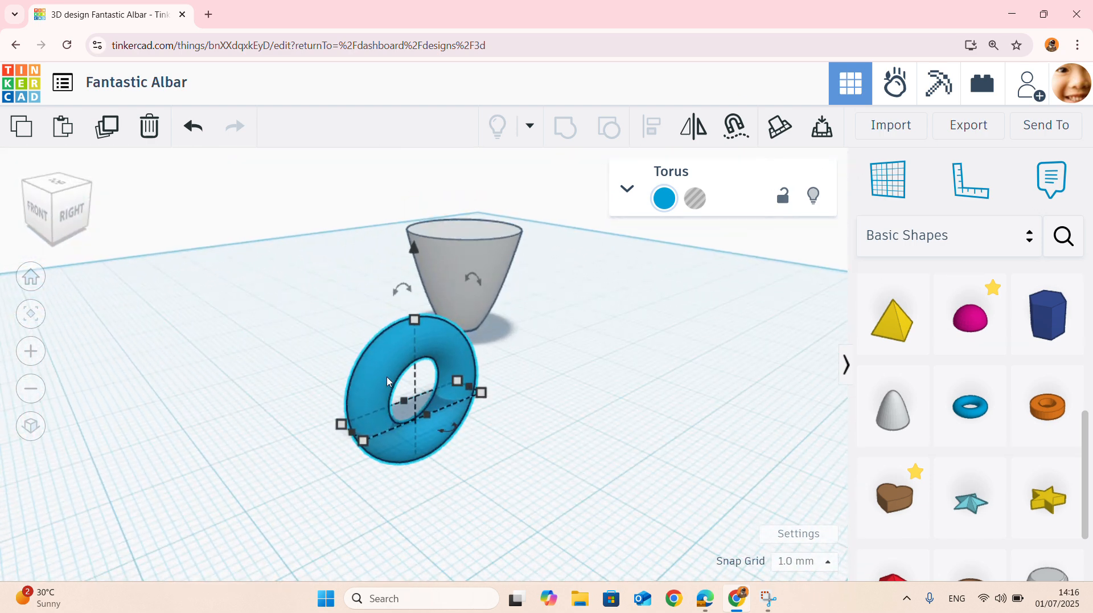
click(739, 475)
click(400, 370)
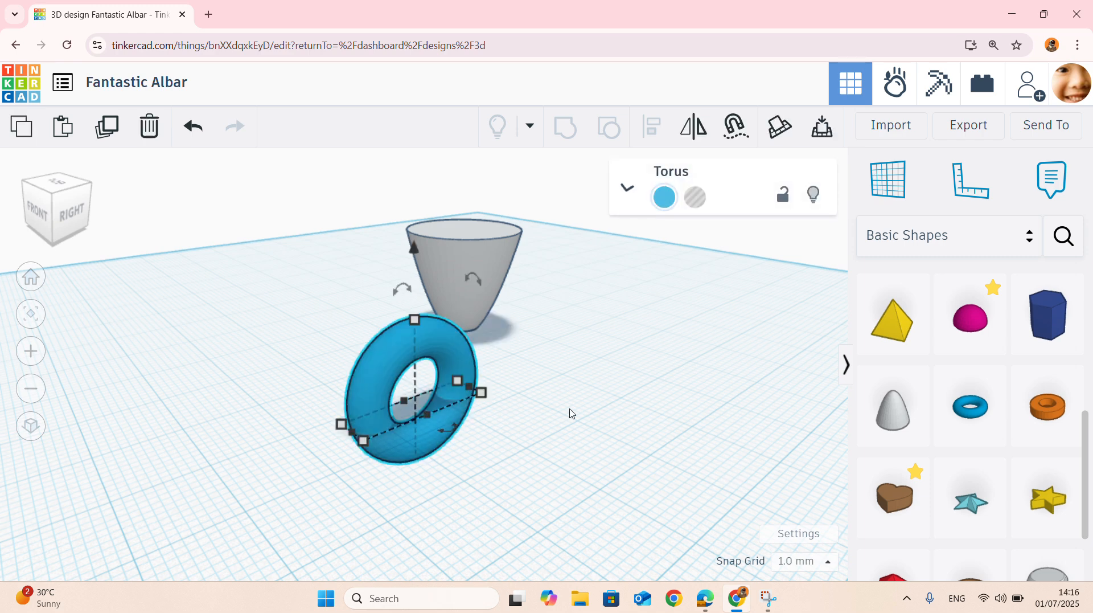
key(d)
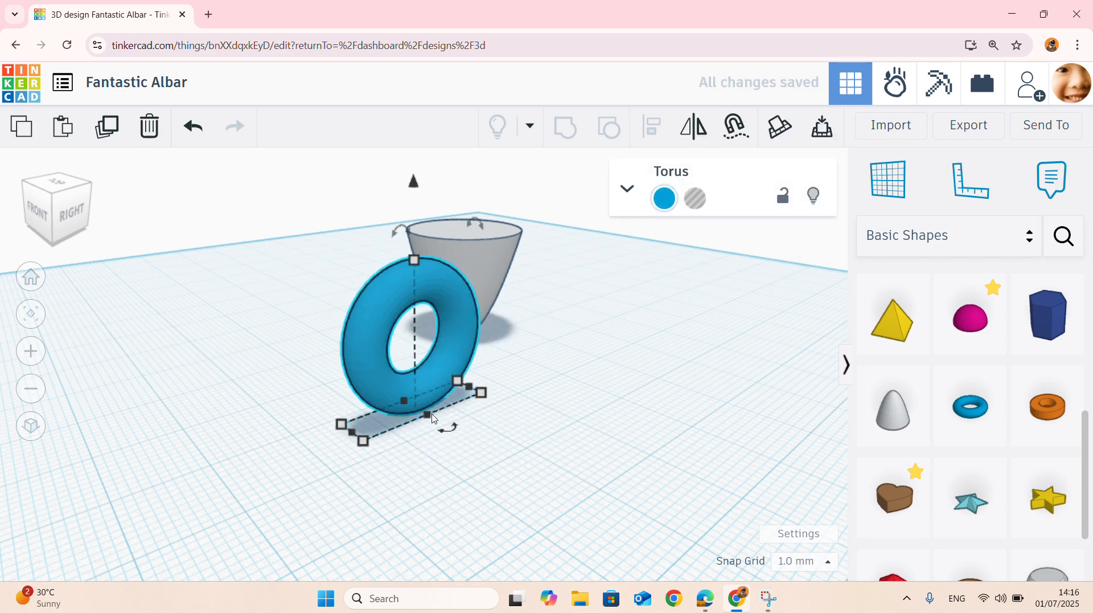
- Align the torus and the cup by their centres along the workplane axis across the handle's thickness, keeping them side by side
scroll(435, 419, down, 3)
right_drag(117, 412, 552, 509)
scroll(518, 300, up, 5)
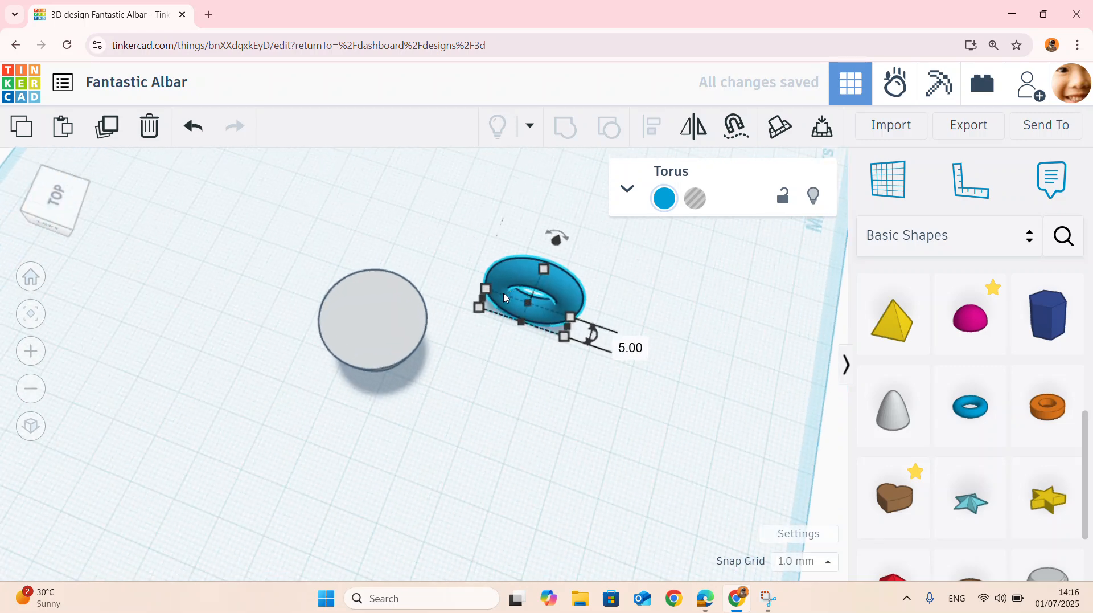
right_drag(646, 279, 598, 195)
scroll(597, 195, up, 4)
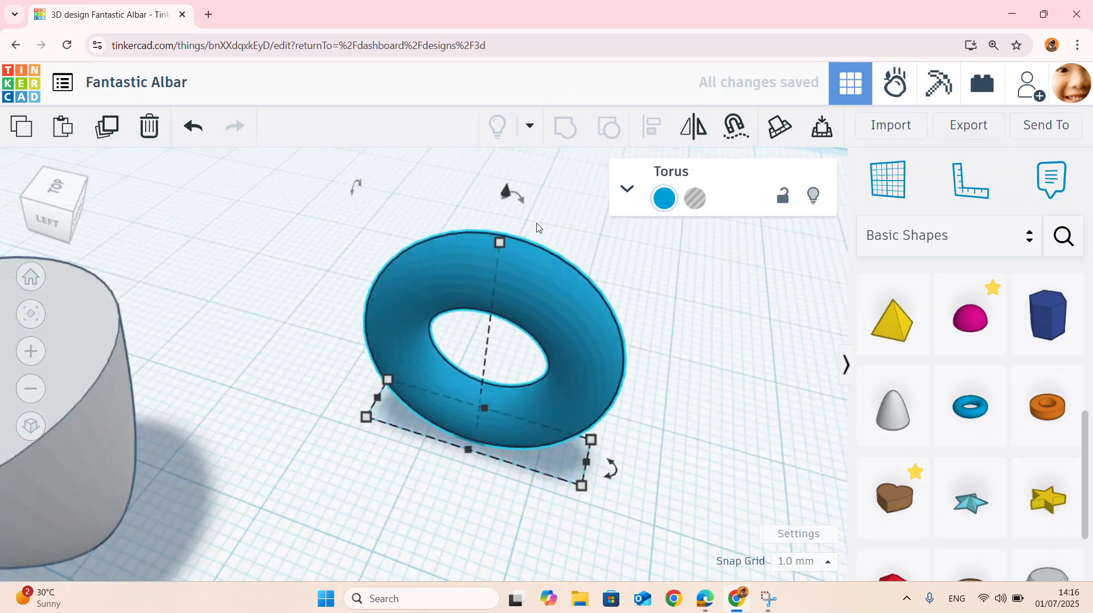
scroll(537, 227, down, 4)
right_drag(672, 325, 295, 332)
scroll(361, 330, down, 6)
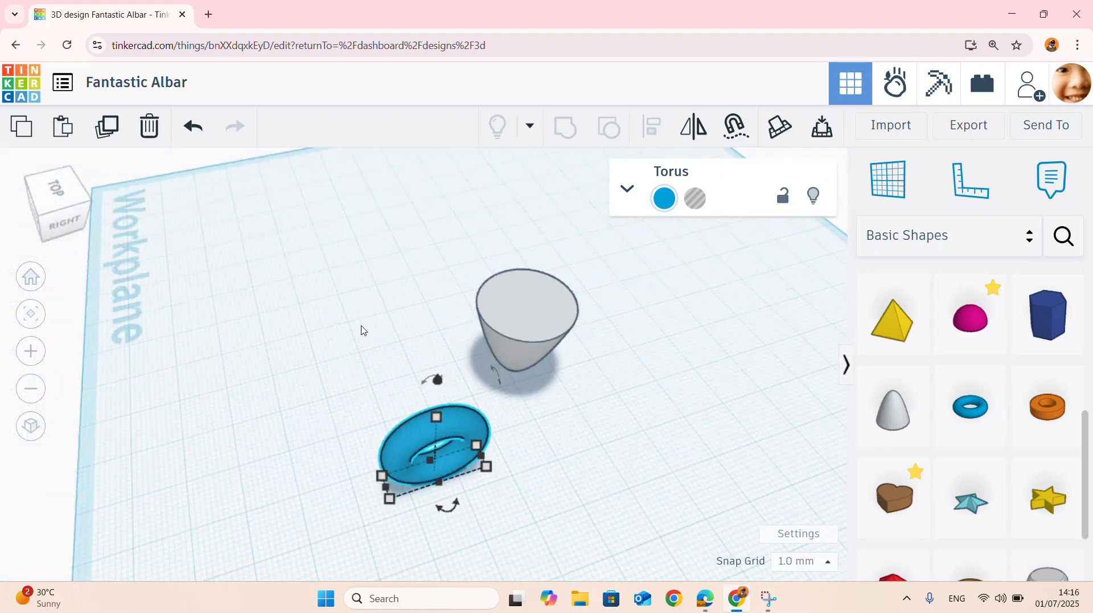
right_drag(603, 361, 549, 412)
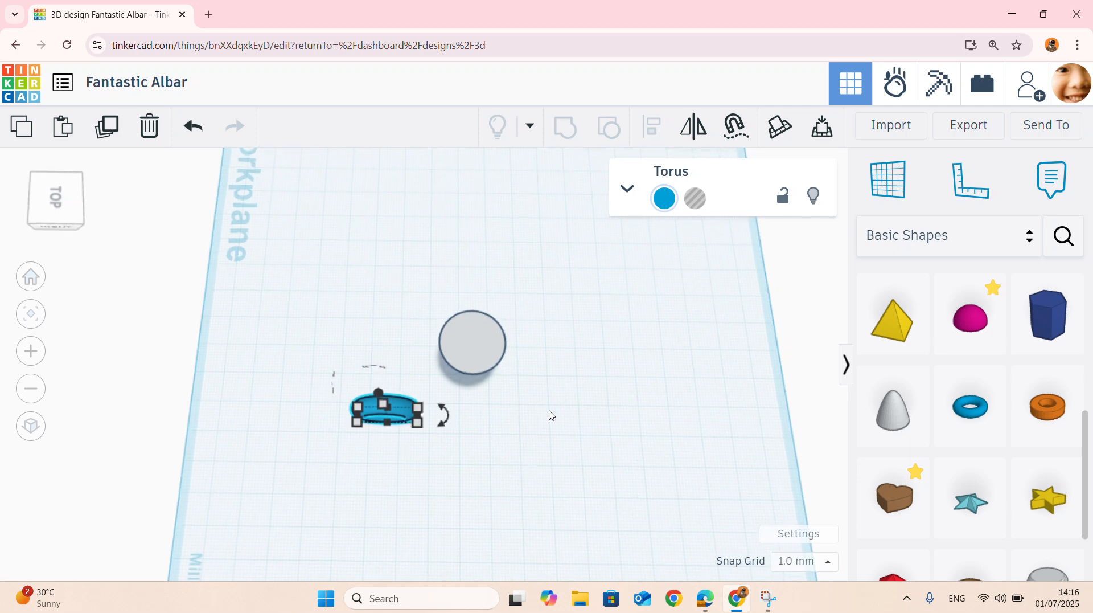
click(507, 466)
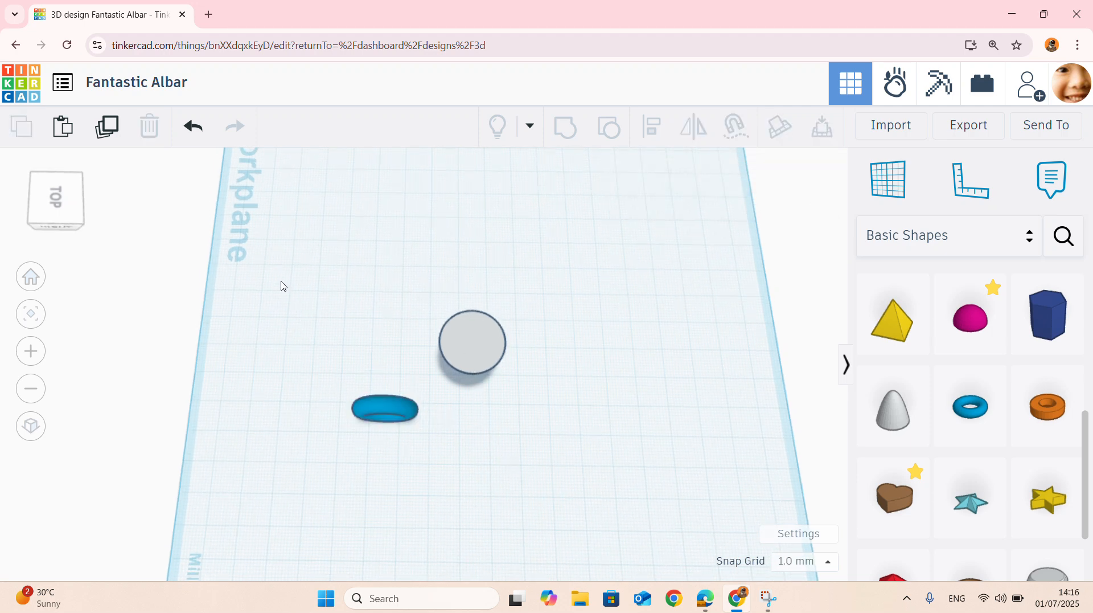
drag(279, 273, 655, 508)
click(652, 127)
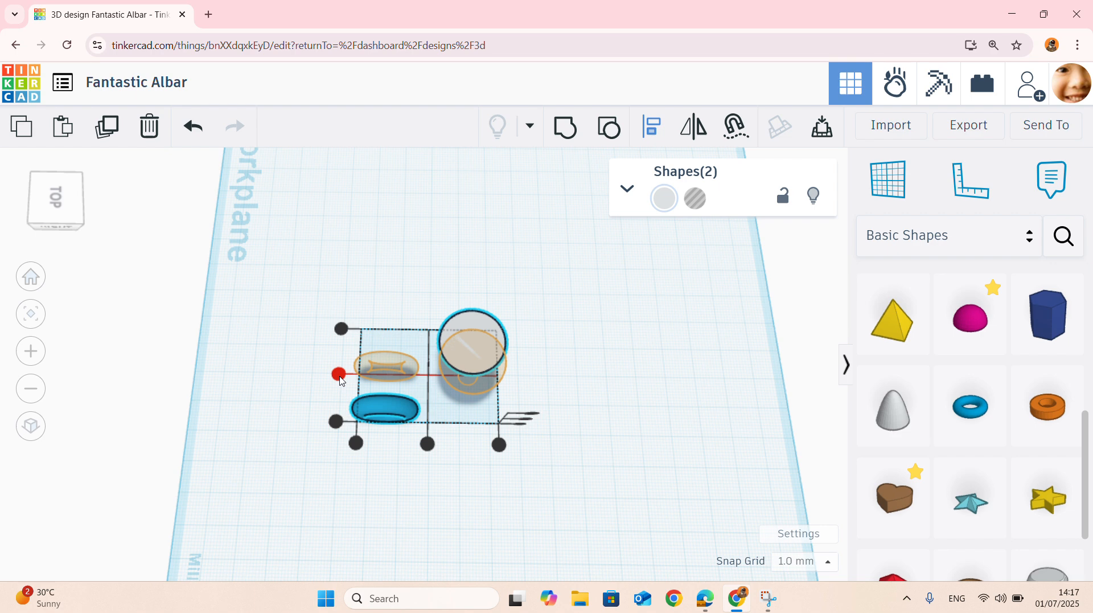
click(340, 380)
click(403, 389)
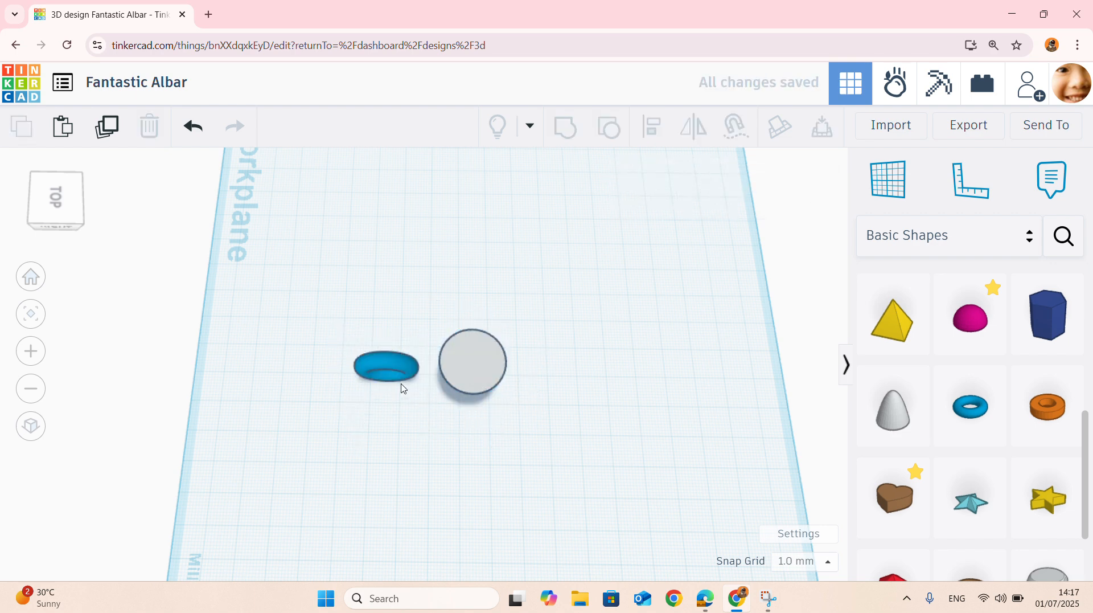
- Nudge the torus horizontally into the cup's side so that only its outer part protrudes as a handle
scroll(382, 361, up, 2)
right_drag(653, 421, 491, 340)
click(434, 341)
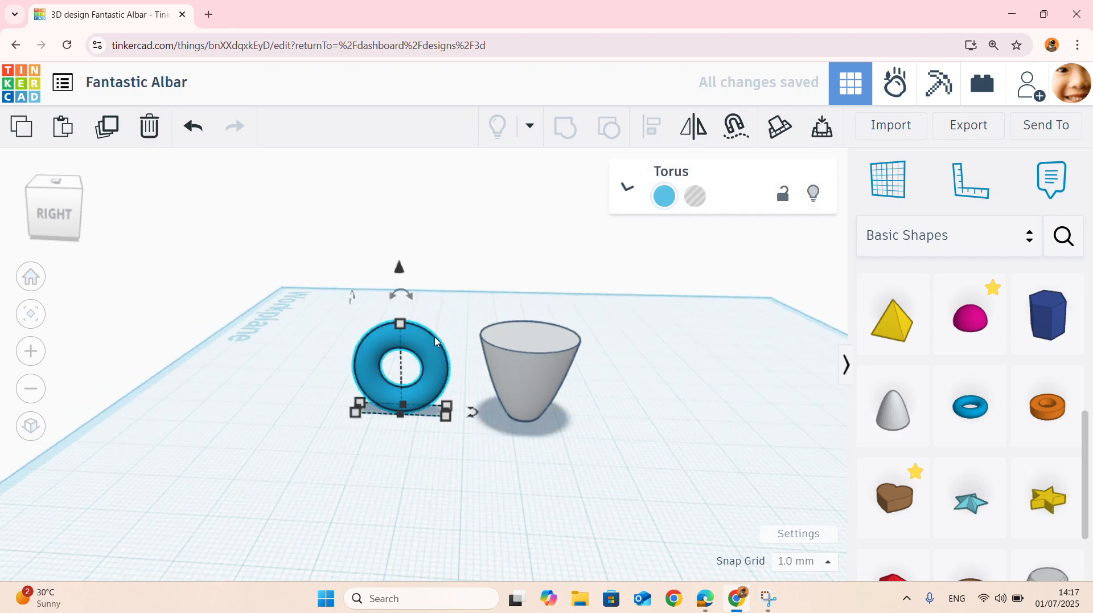
key(Up)
key(Up)
key(Up)
key(Up)
key(Up)
key(Up)
key(Up)
key(Up)
key(Up)
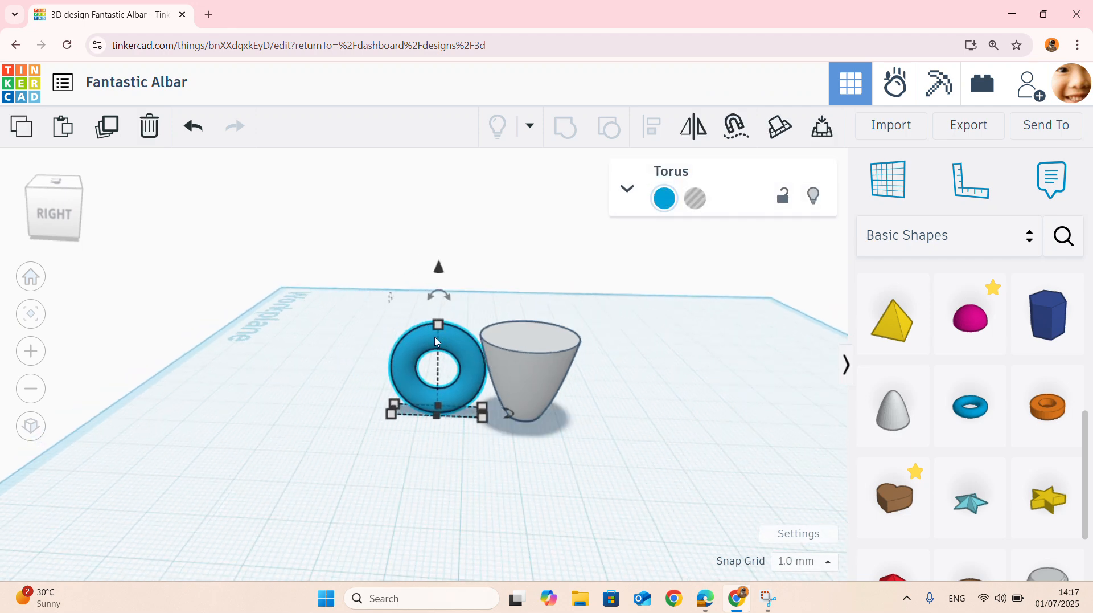
key(Up)
key(Up)
key(Up)
key(Up)
key(Up)
key(Up)
key(Up)
key(Up)
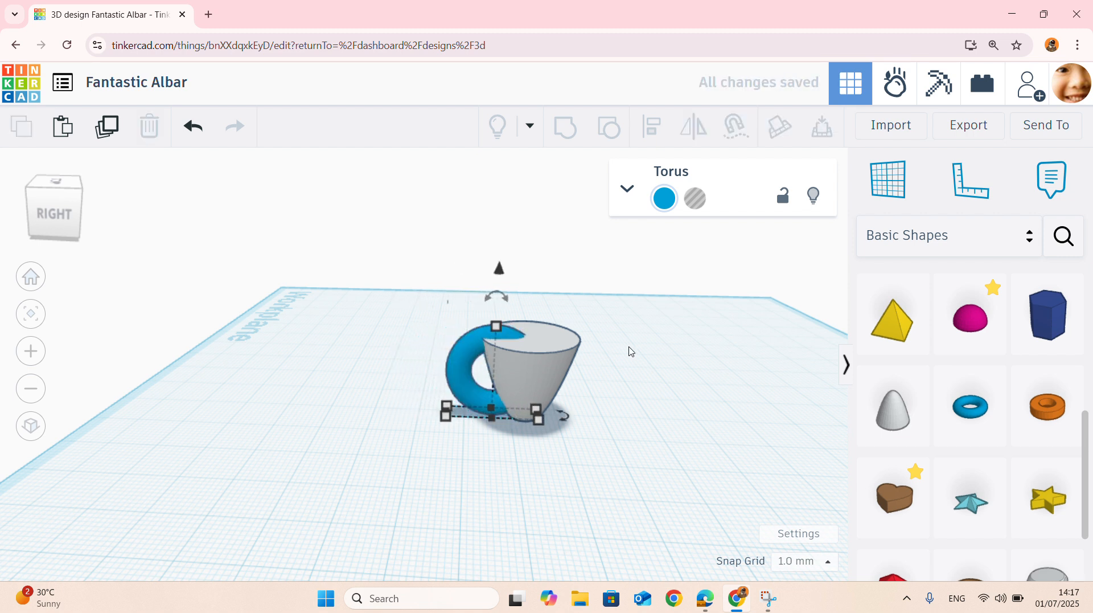
click(629, 349)
- Scale the cup up proportionally to a height of 21 mm and shift the torus handle slightly outward
click(573, 372)
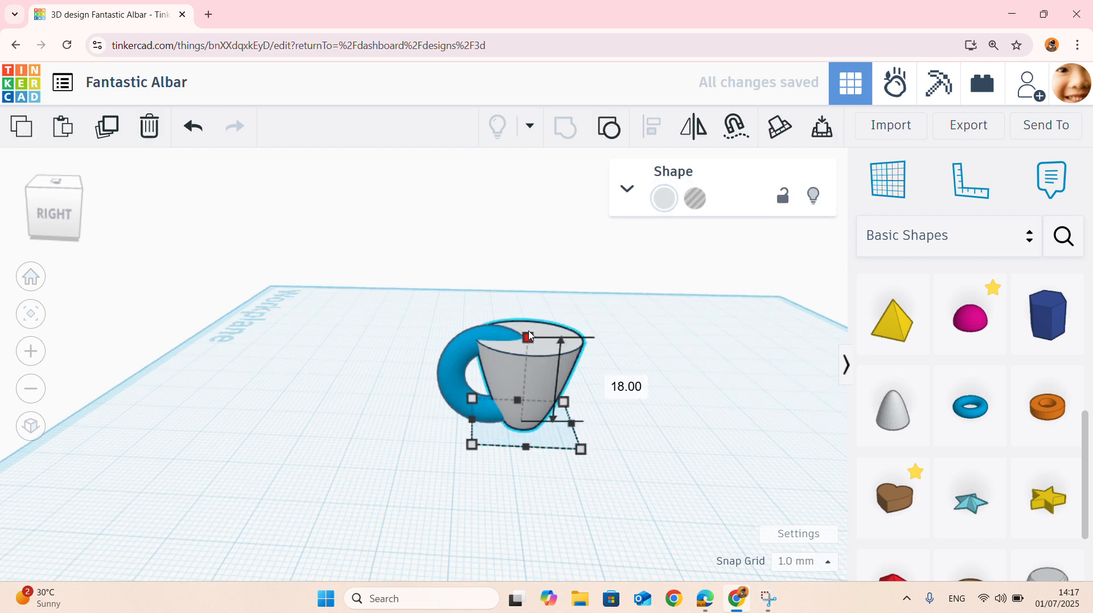
drag(529, 335, 524, 318)
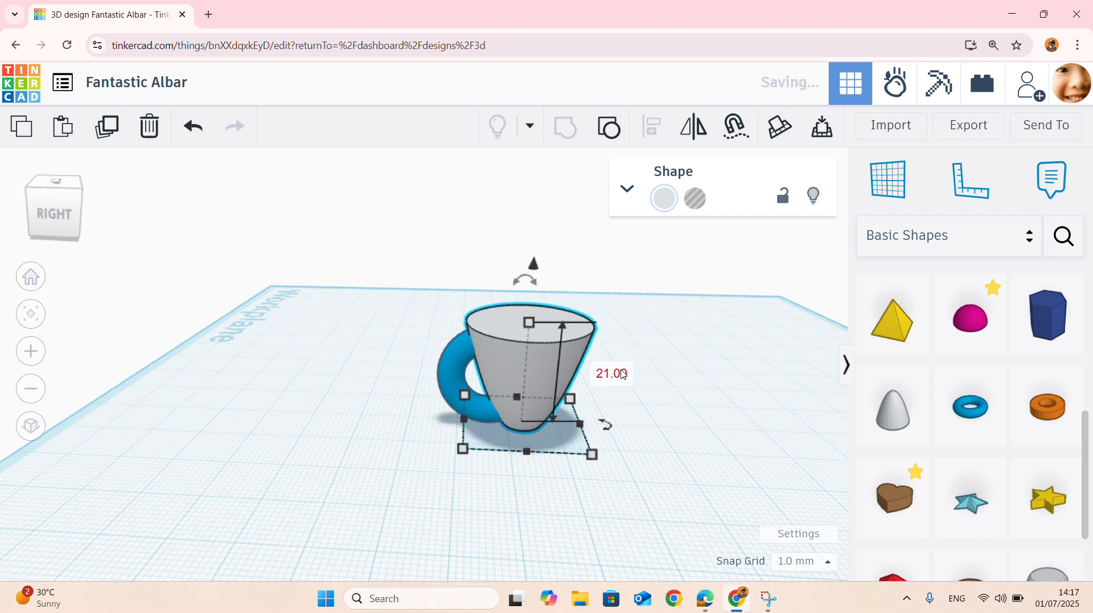
click(603, 420)
click(451, 378)
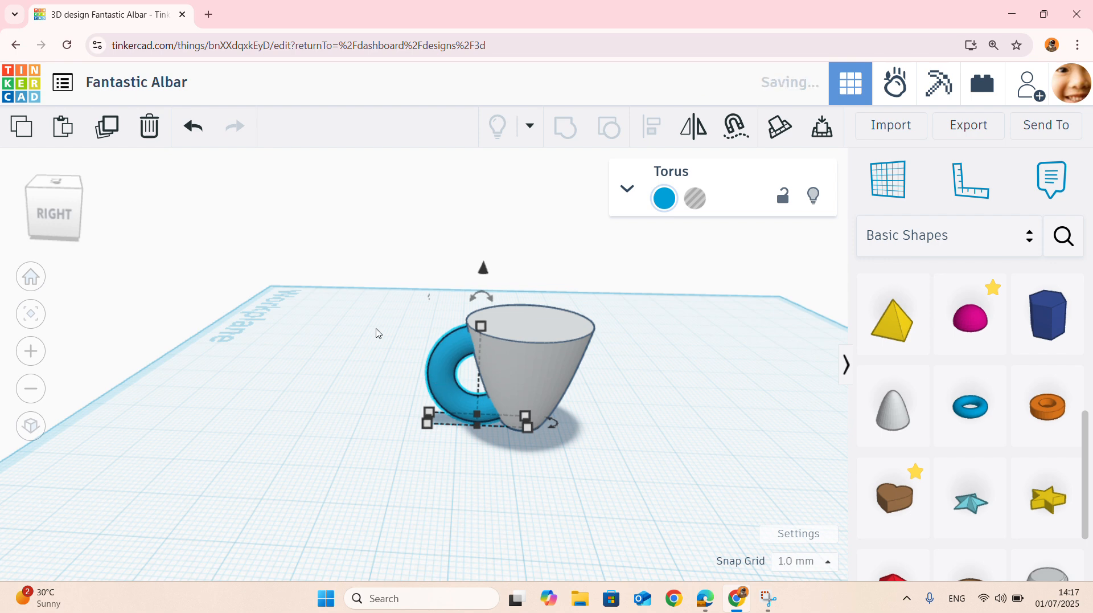
- Stretch only the cup's height to about 24 mm
right_drag(706, 347, 136, 251)
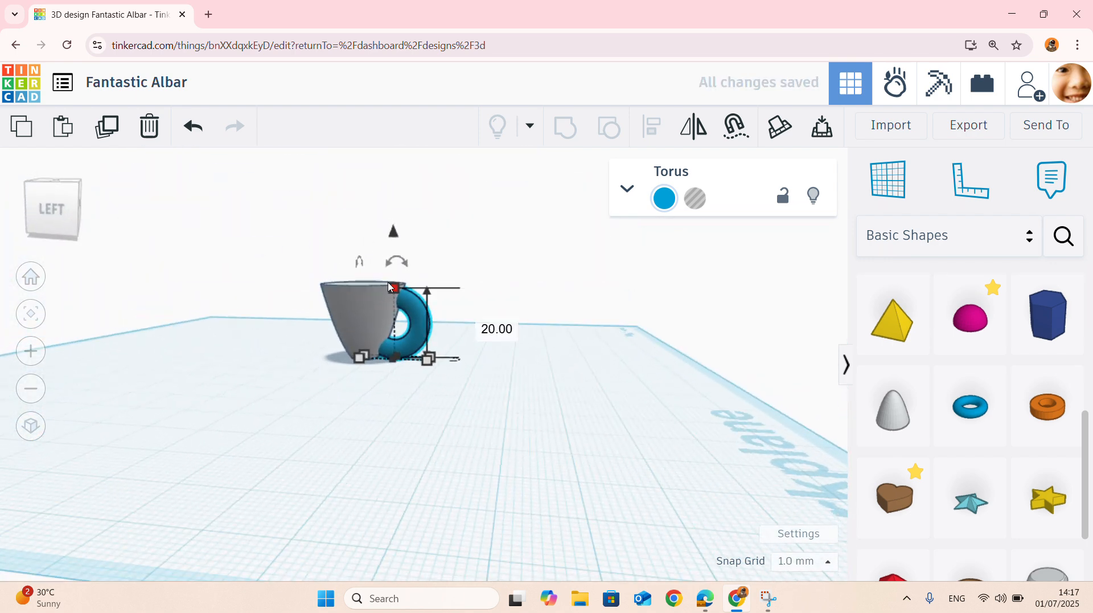
scroll(425, 290, up, 3)
right_drag(449, 283, 507, 322)
click(400, 326)
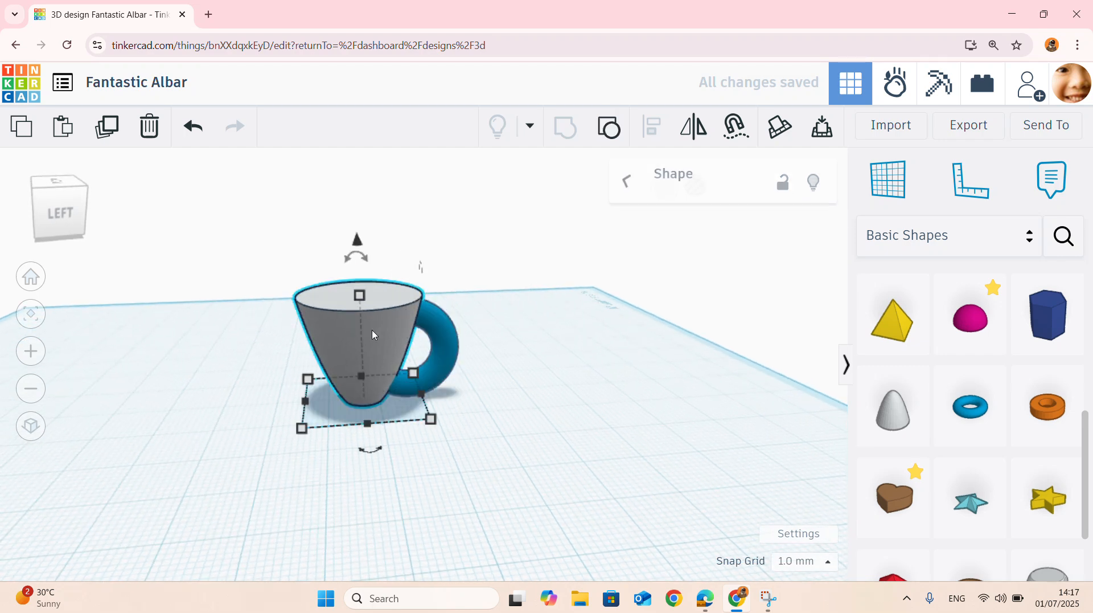
drag(363, 292, 362, 272)
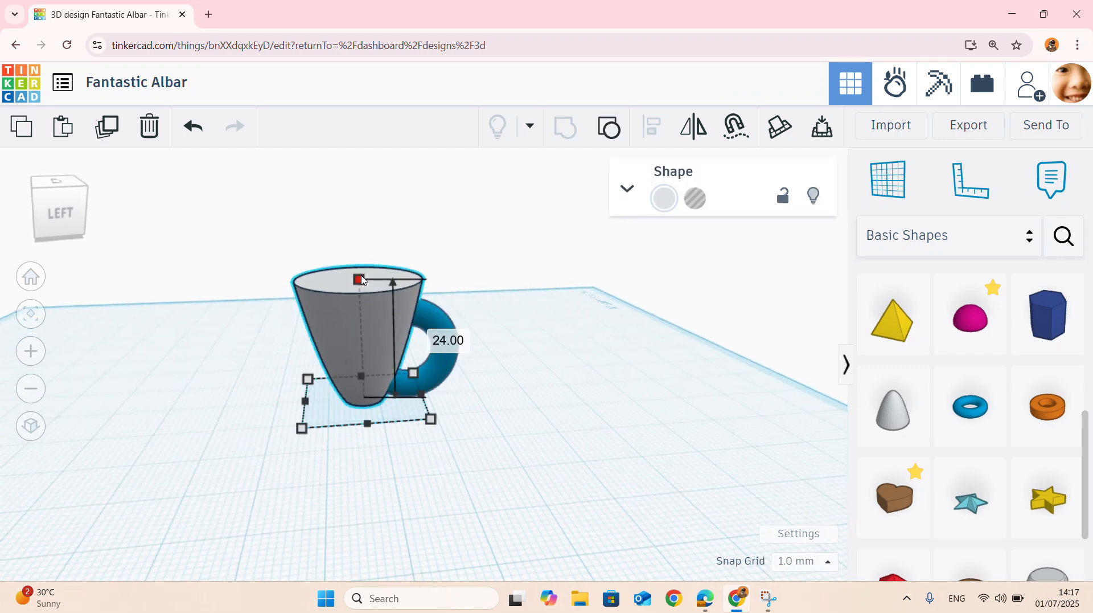
click(490, 323)
mouse_move(490, 324)
right_down()
mouse_move(397, 303)
mouse_move(428, 259)
mouse_move(439, 293)
mouse_move(339, 268)
mouse_move(603, 347)
mouse_move(613, 315)
mouse_move(490, 334)
right_up()
- Raise the torus handle 1 mm above the workplane
click(491, 334)
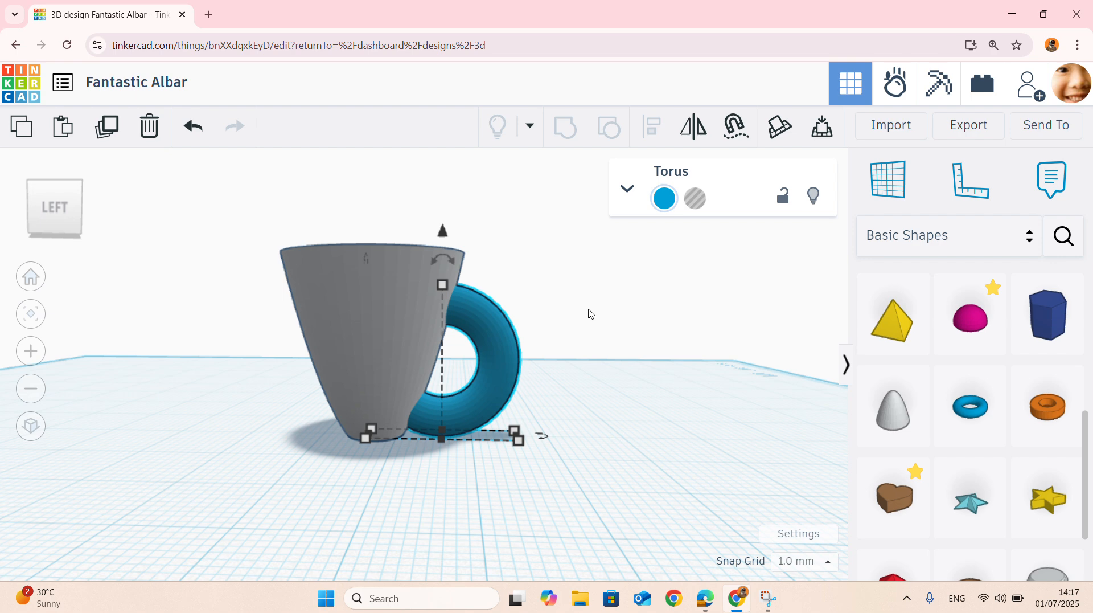
key(ctrl+Up)
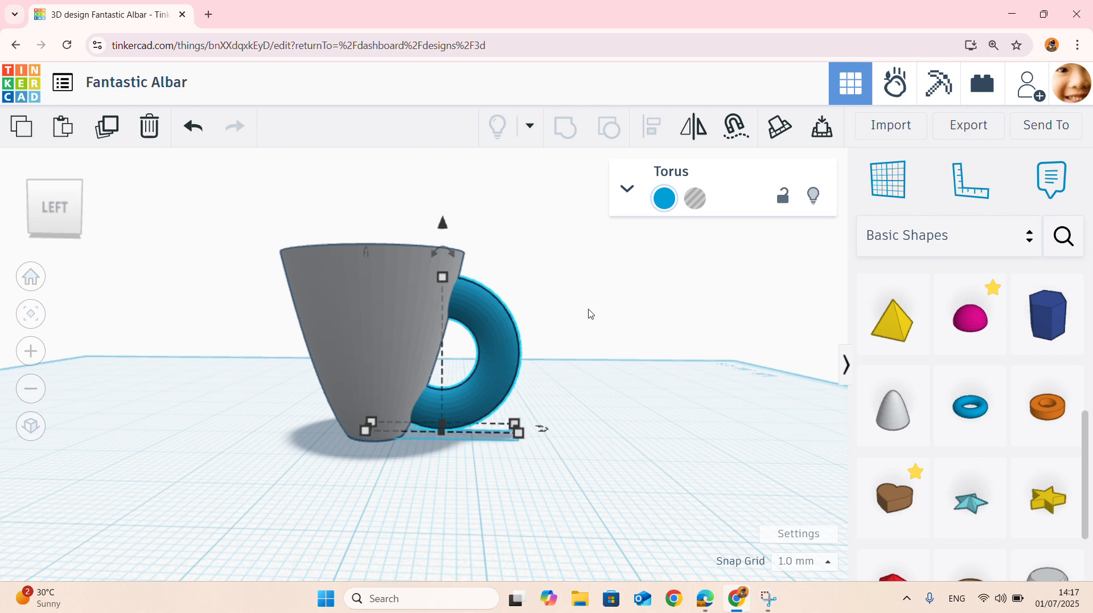
scroll(524, 388, up, 3)
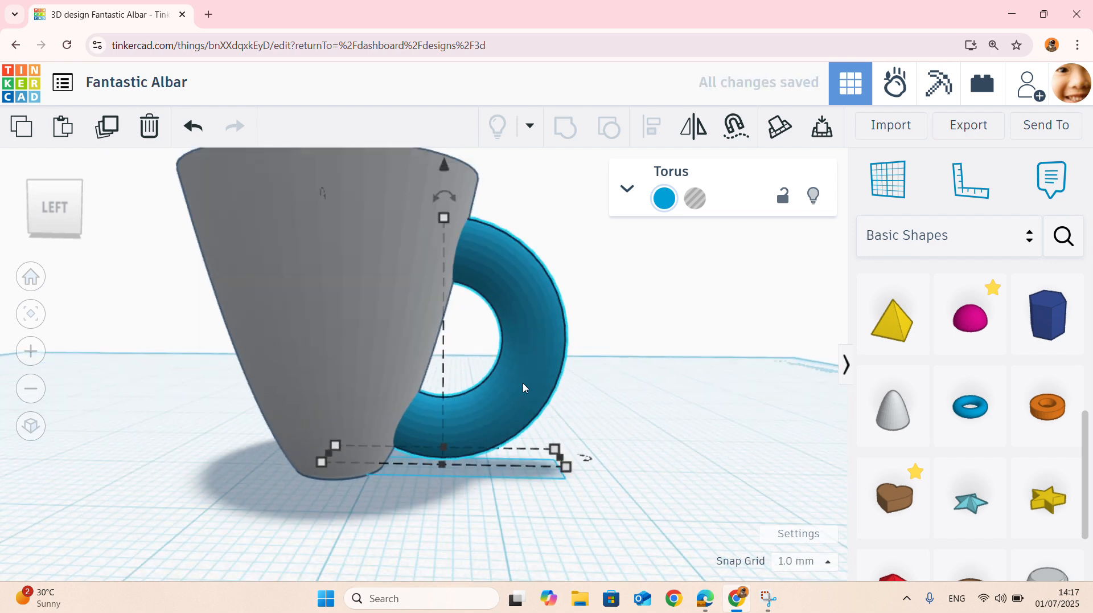
scroll(523, 384, down, 3)
mouse_move(653, 379)
right_down()
mouse_move(652, 358)
mouse_move(197, 389)
mouse_move(579, 420)
mouse_move(662, 381)
mouse_move(642, 370)
right_up()
click(641, 370)
scroll(517, 312, down, 3)
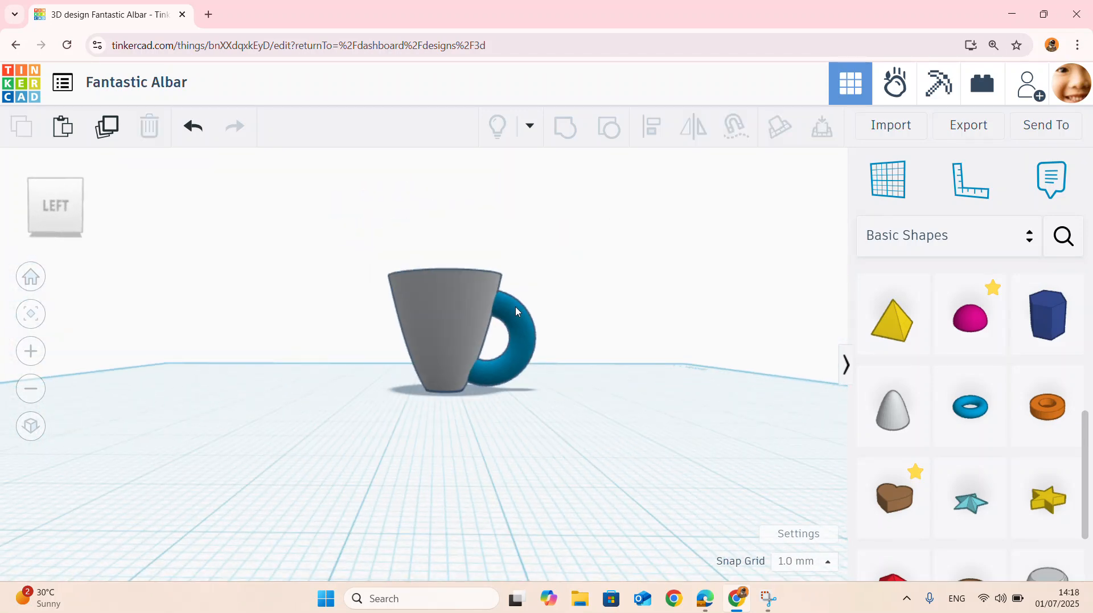
- Duplicate the cup body in place and raise the copy by 1 mm
scroll(456, 222, up, 3)
mouse_move(564, 277)
right_down()
mouse_move(564, 337)
mouse_move(571, 279)
right_up()
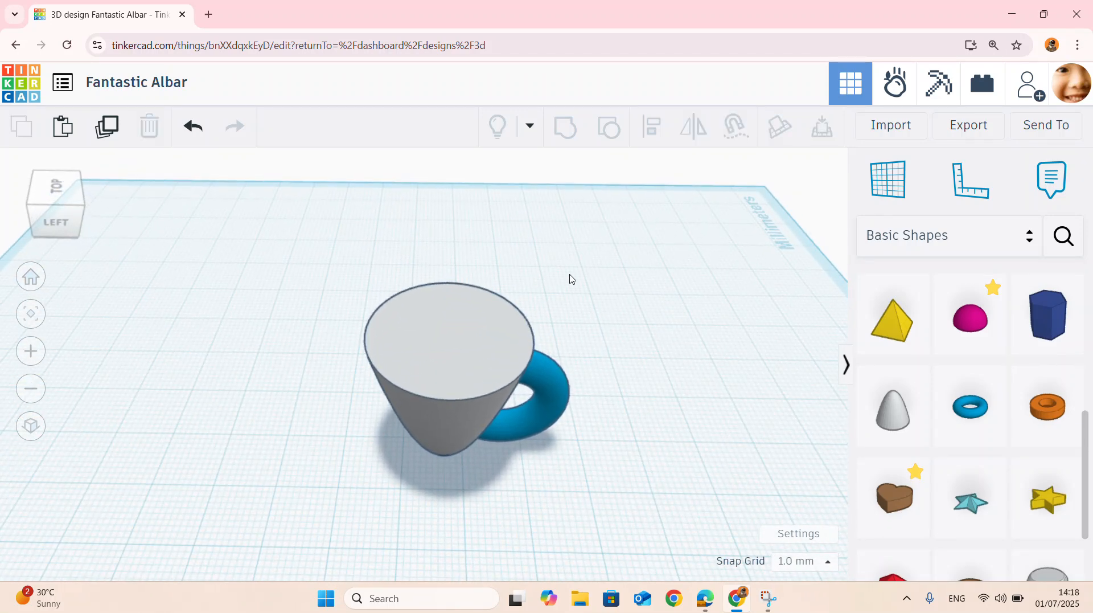
click(449, 368)
click(108, 126)
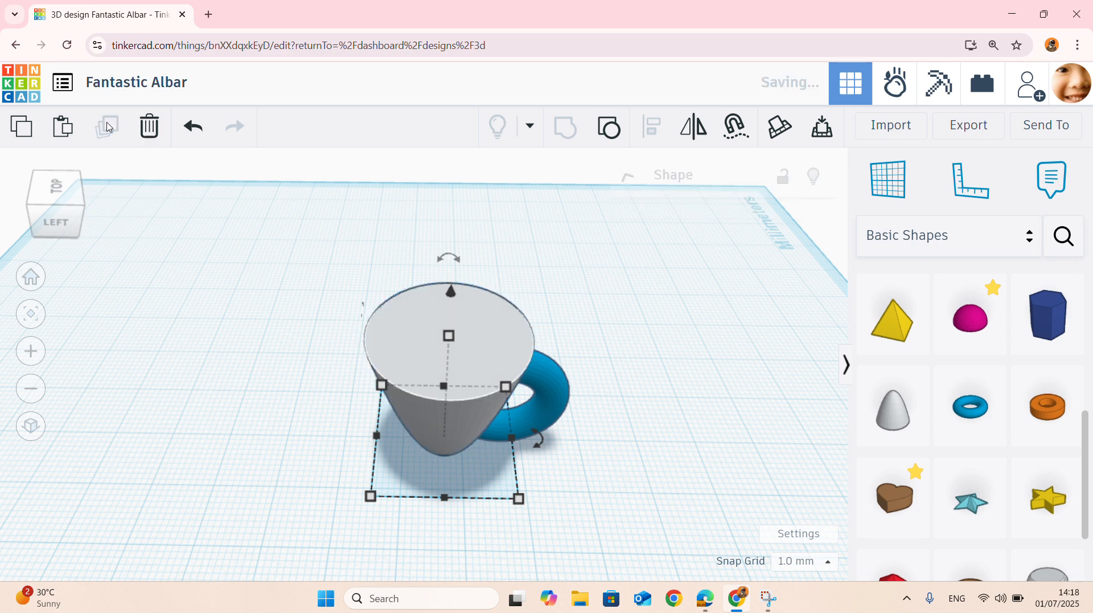
right_drag(544, 364, 722, 362)
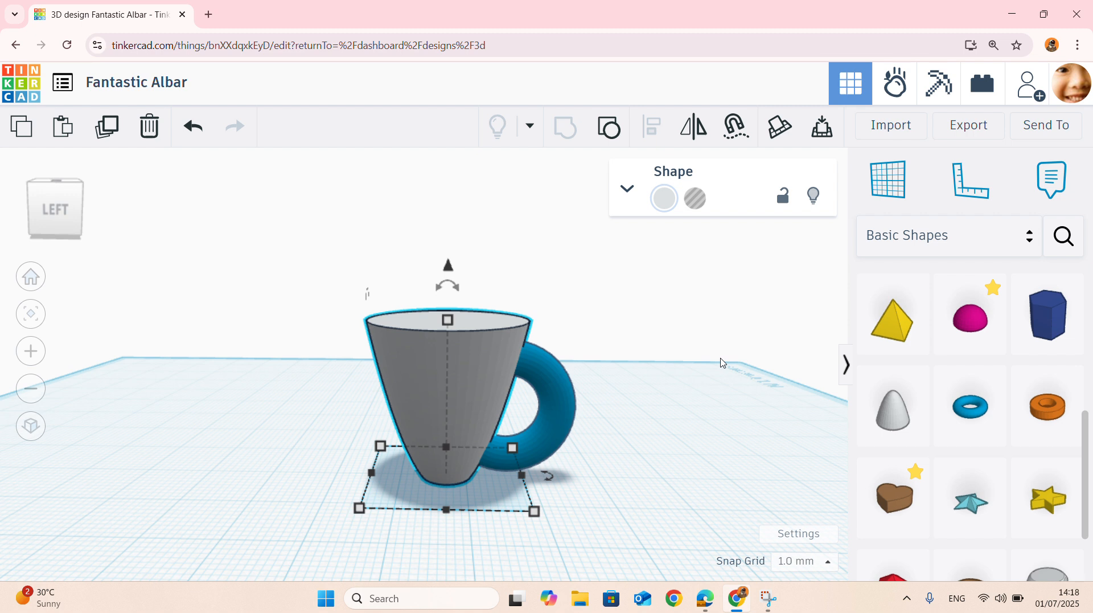
key(ctrl+Up)
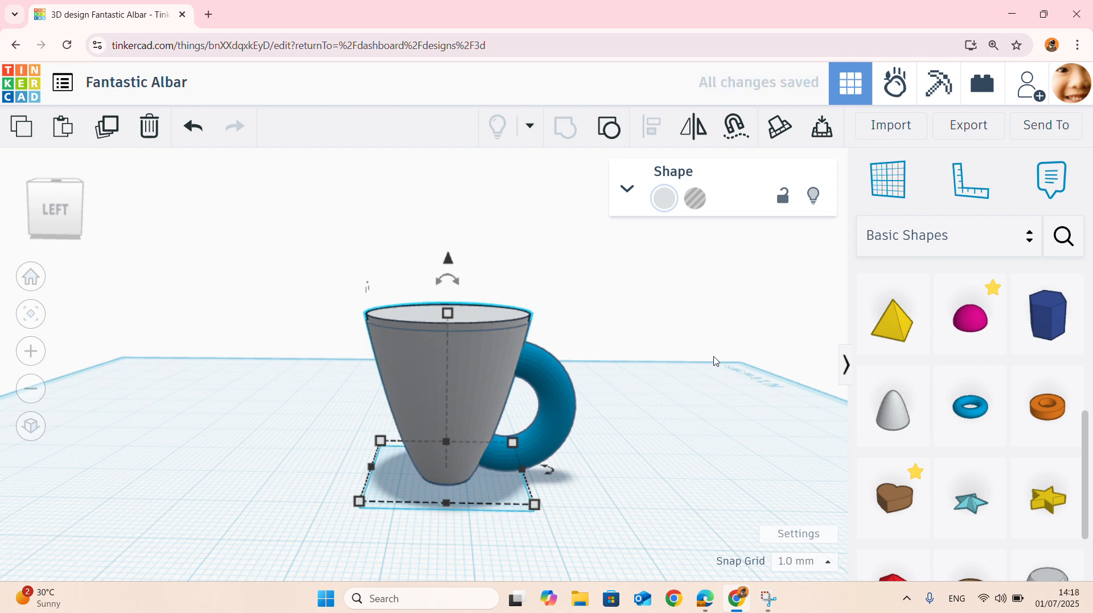
- Turn the raised copy of the cup body into a hole
scroll(435, 320, up, 3)
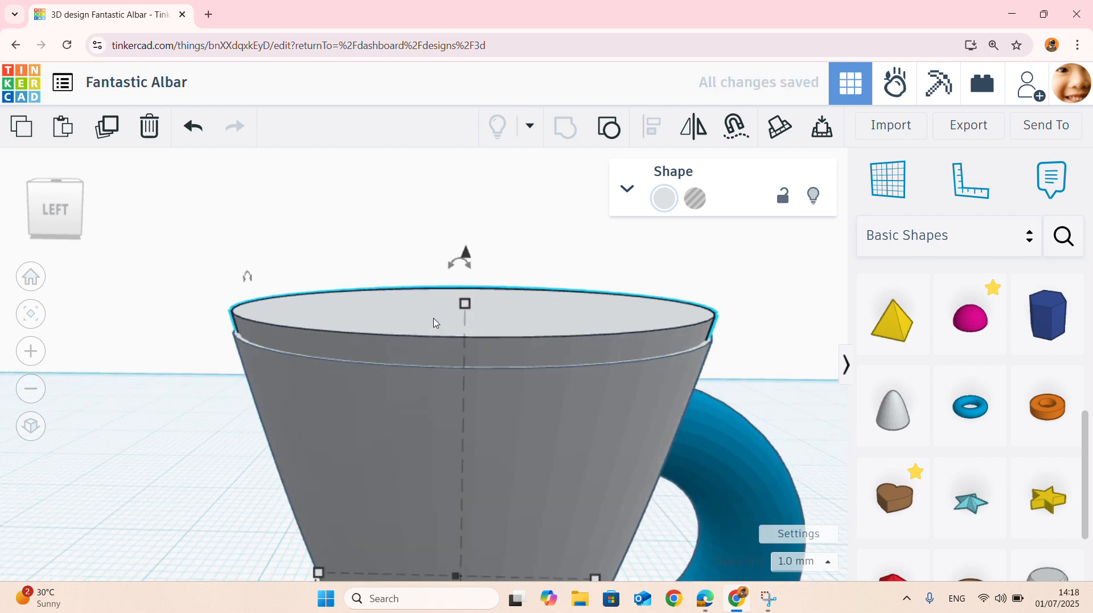
scroll(363, 322, down, 3)
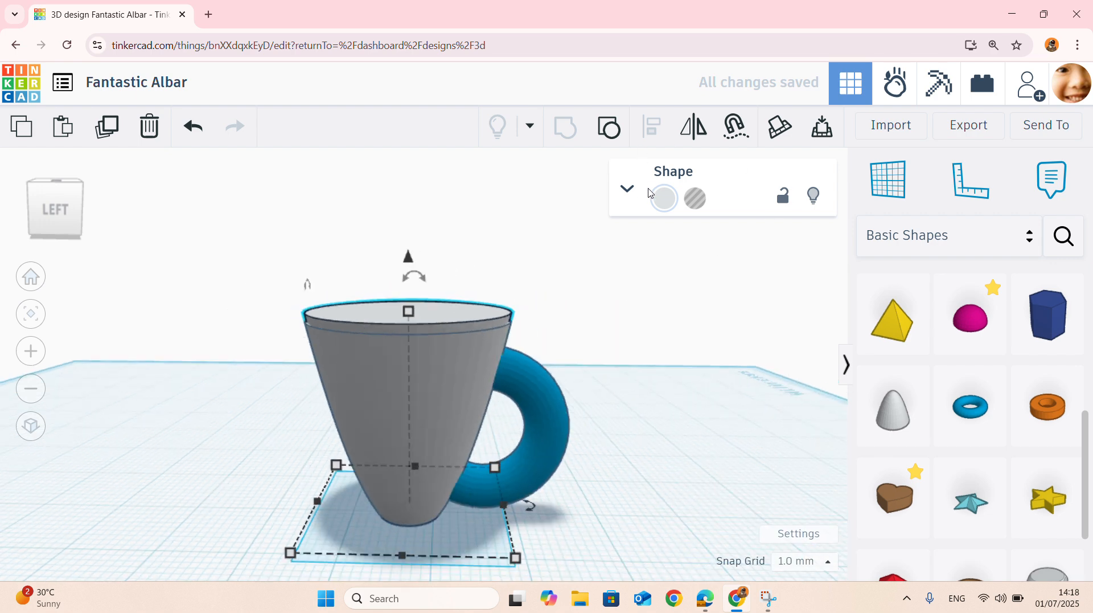
click(696, 200)
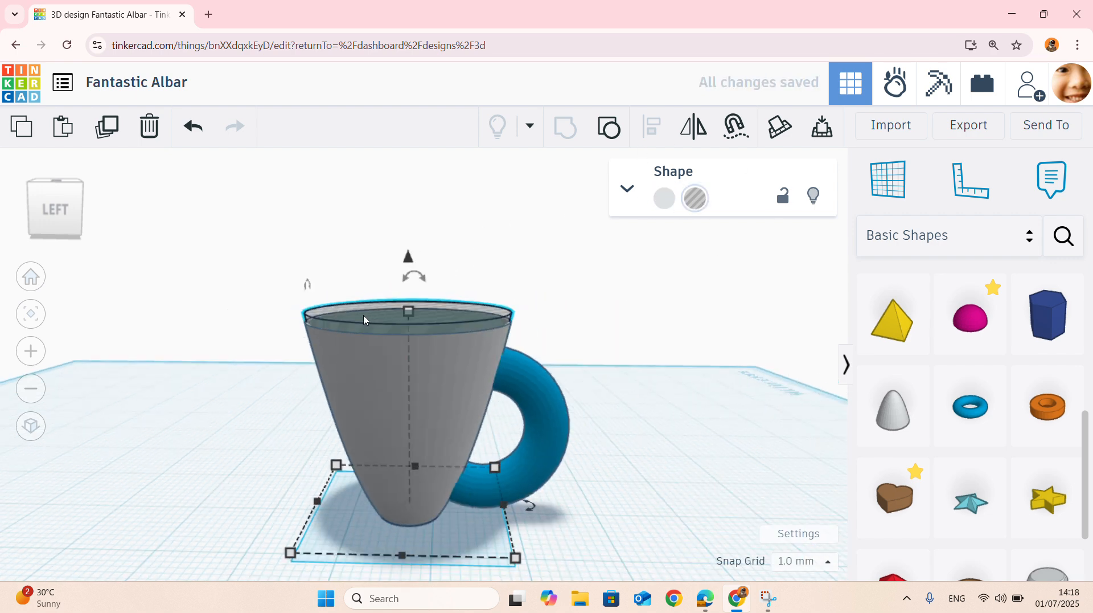
scroll(365, 323, up, 3)
scroll(365, 323, down, 5)
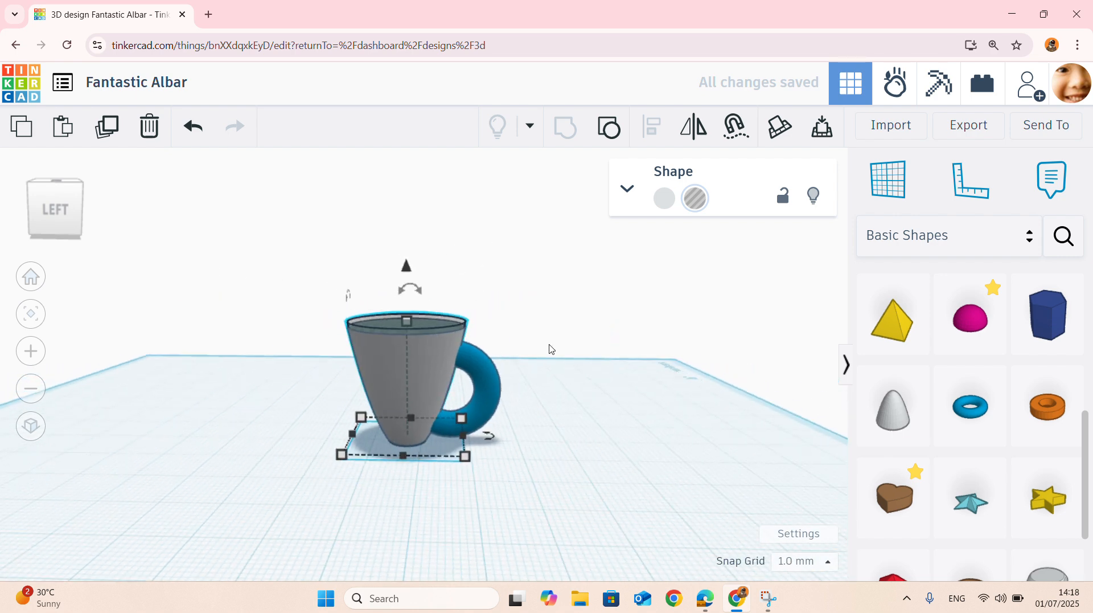
- Group the cup body, its raised hole copy and the torus handle to hollow out the cup
click(553, 342)
right_drag(612, 339, 618, 393)
drag(284, 211, 683, 473)
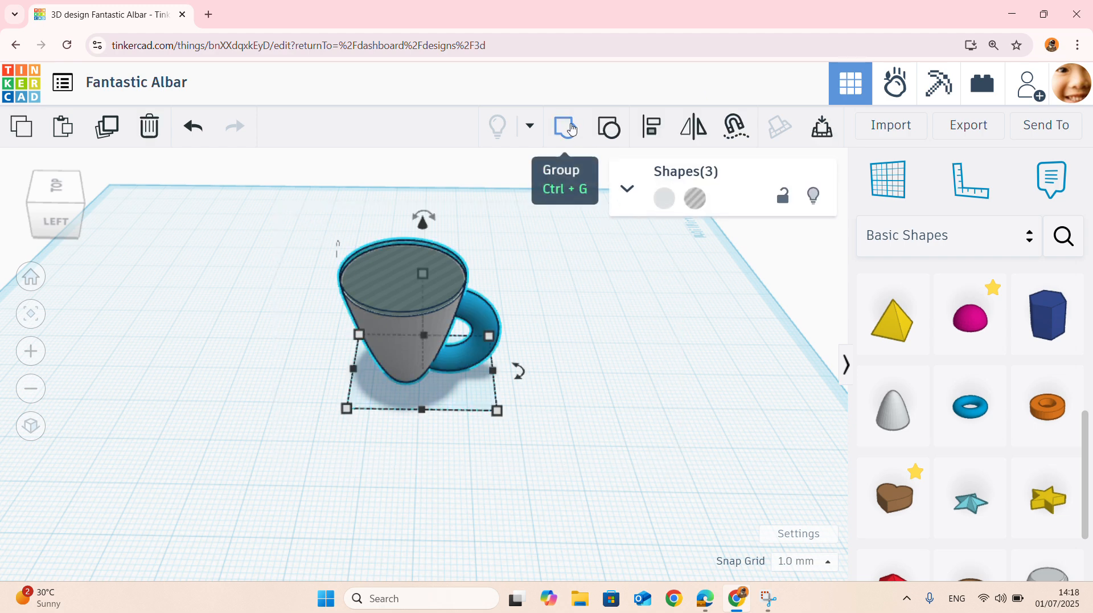
click(565, 128)
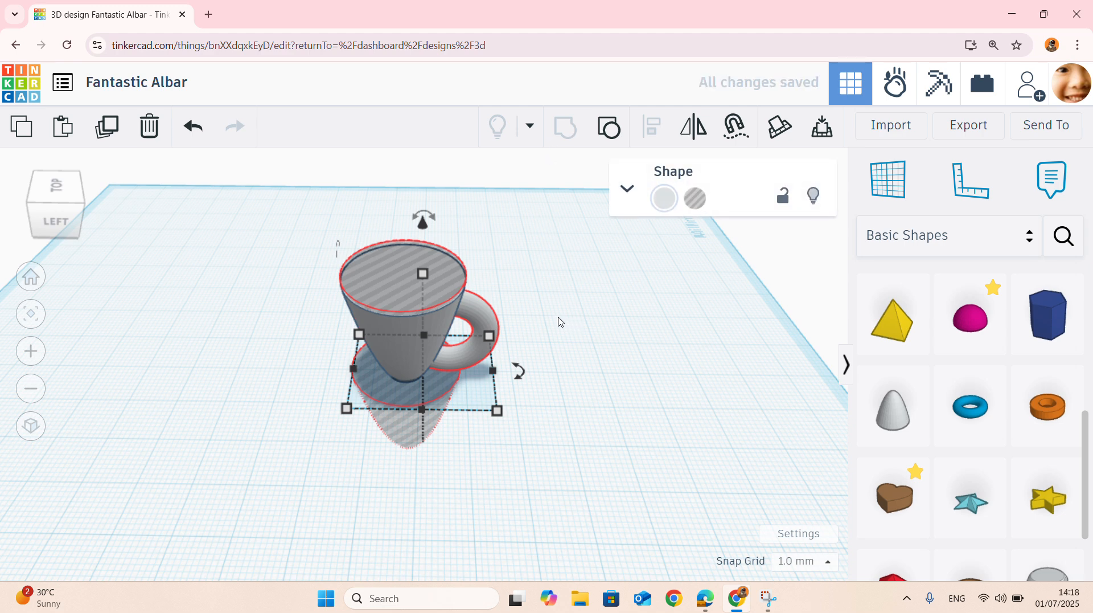
- Examine the hollowed cup's rim, wall thickness and handle joint from the left and right sides
scroll(509, 245, up, 2)
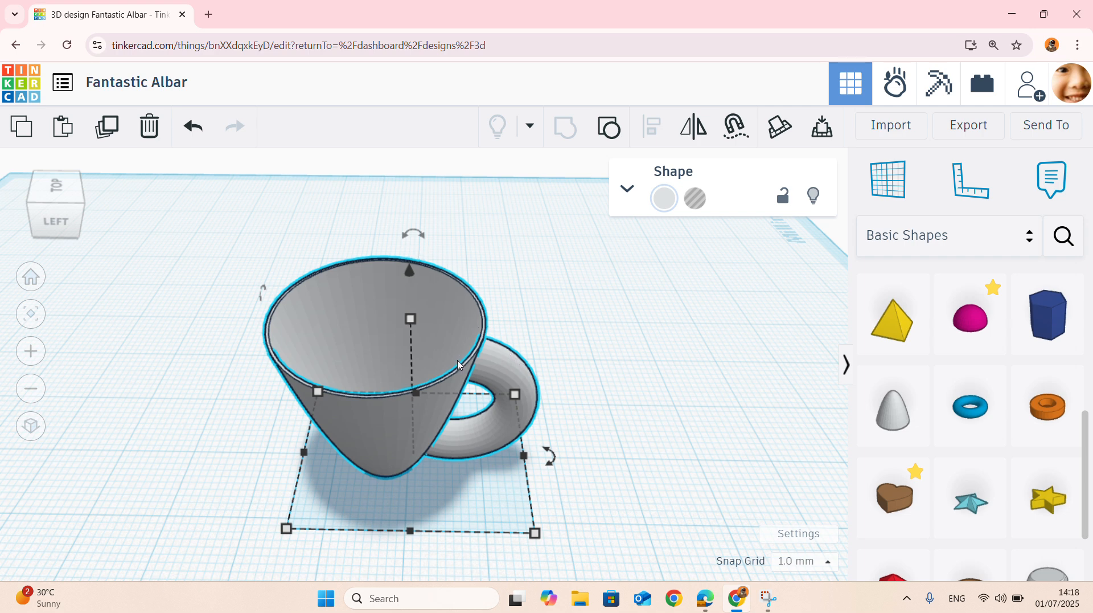
scroll(460, 364, down, 1)
scroll(475, 344, up, 2)
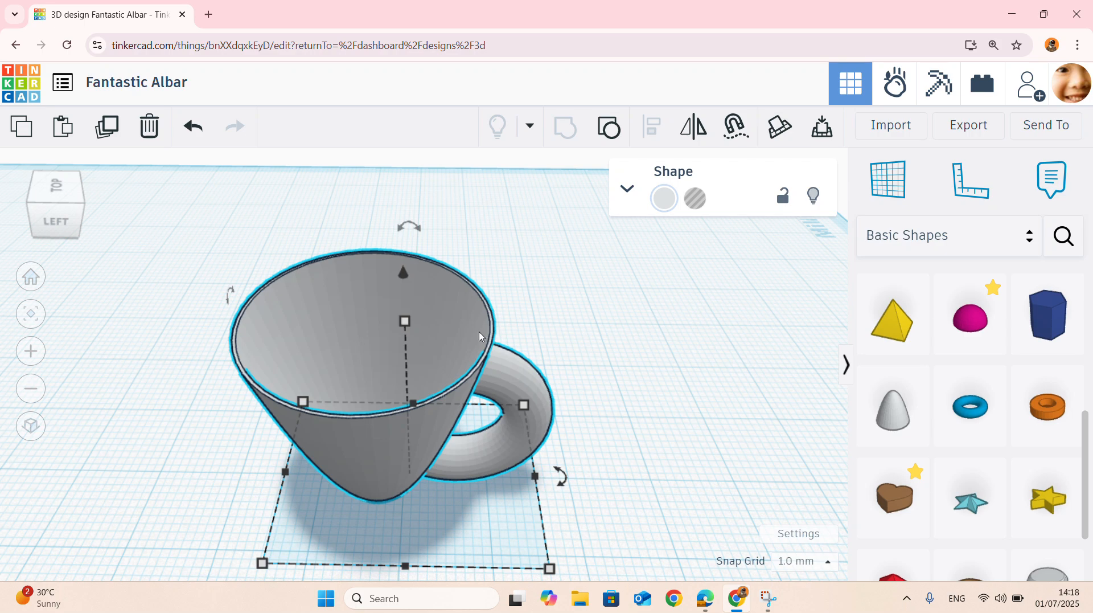
scroll(482, 337, down, 2)
right_drag(584, 335, 40, 263)
click(831, 515)
scroll(393, 447, down, 3)
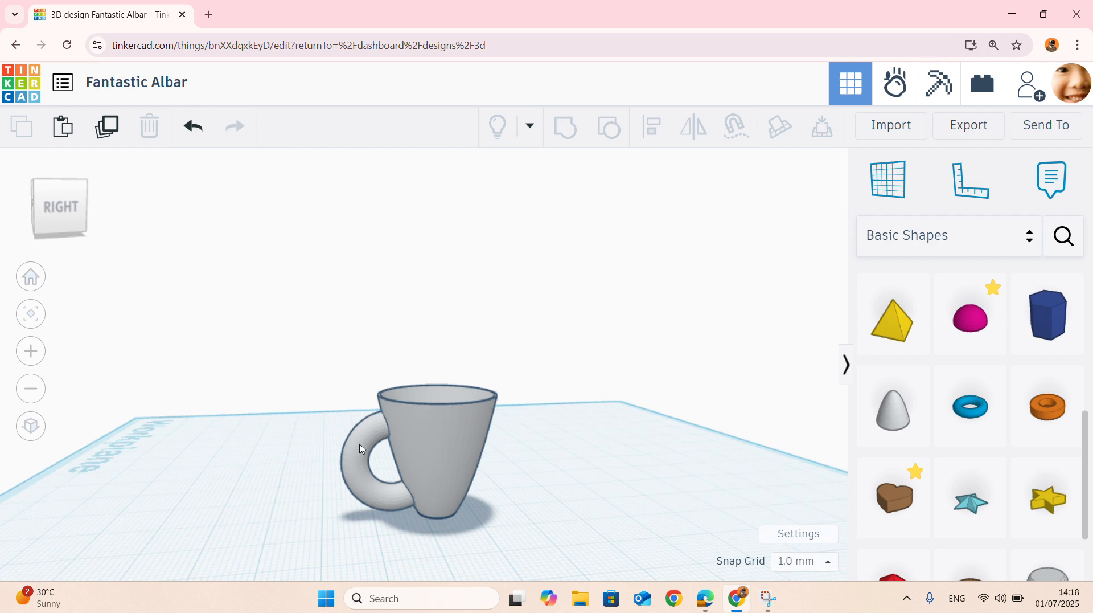
right_drag(361, 448, 554, 444)
scroll(490, 427, down, 3)
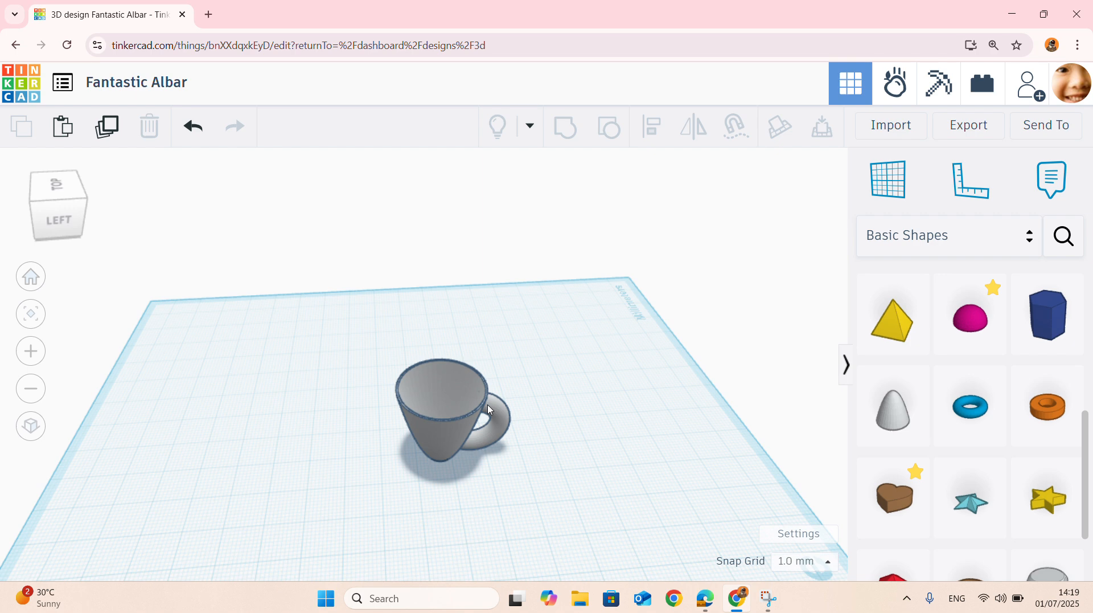
right_drag(465, 403, 467, 381)
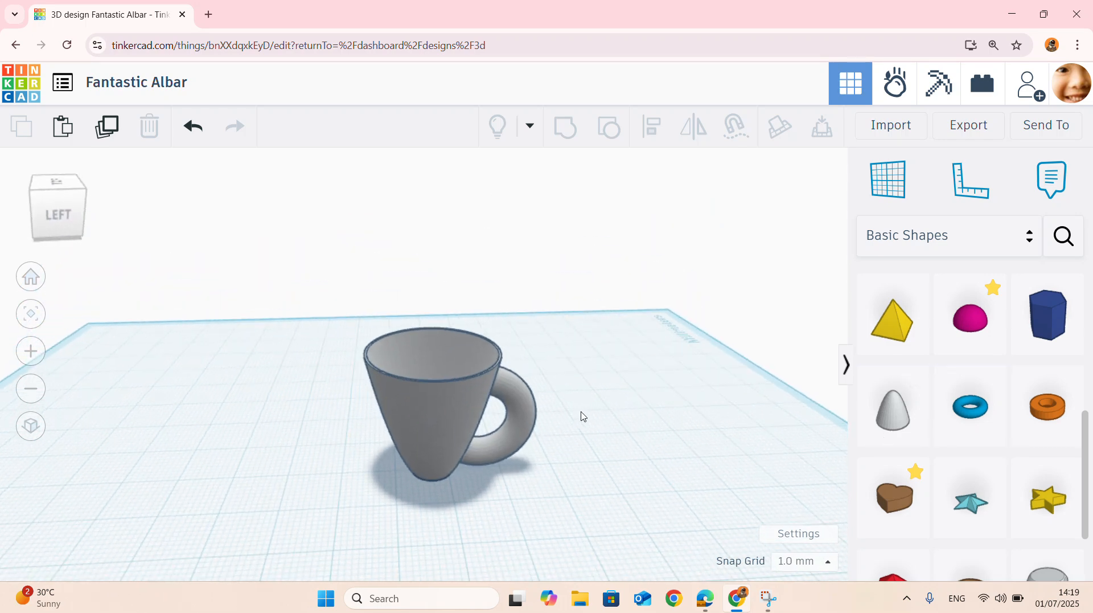
scroll(462, 419, up, 5)
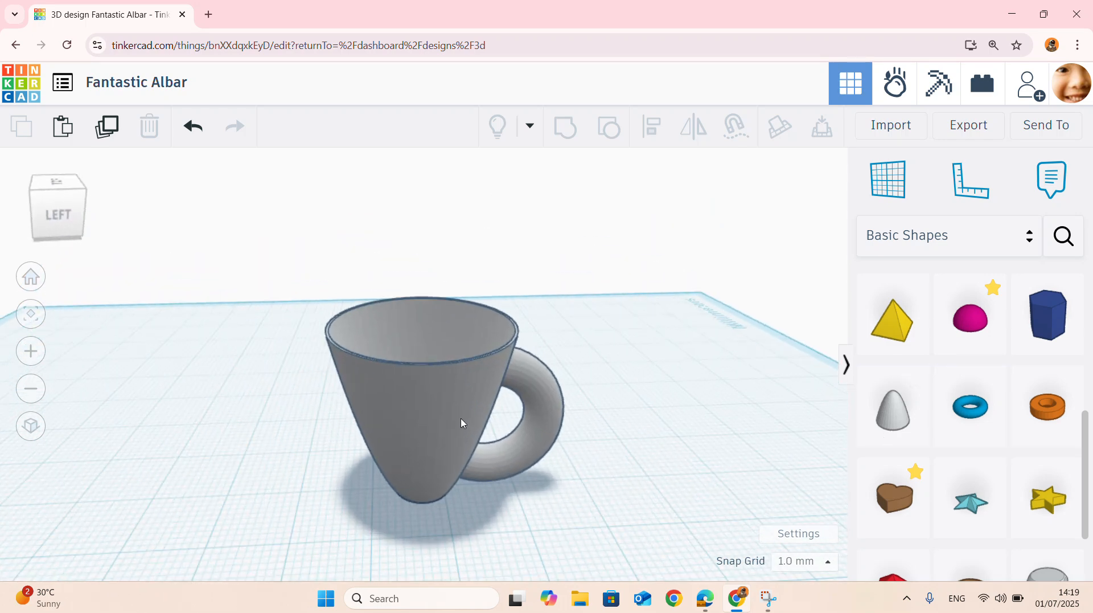
scroll(462, 420, down, 5)
scroll(463, 423, down, 1)
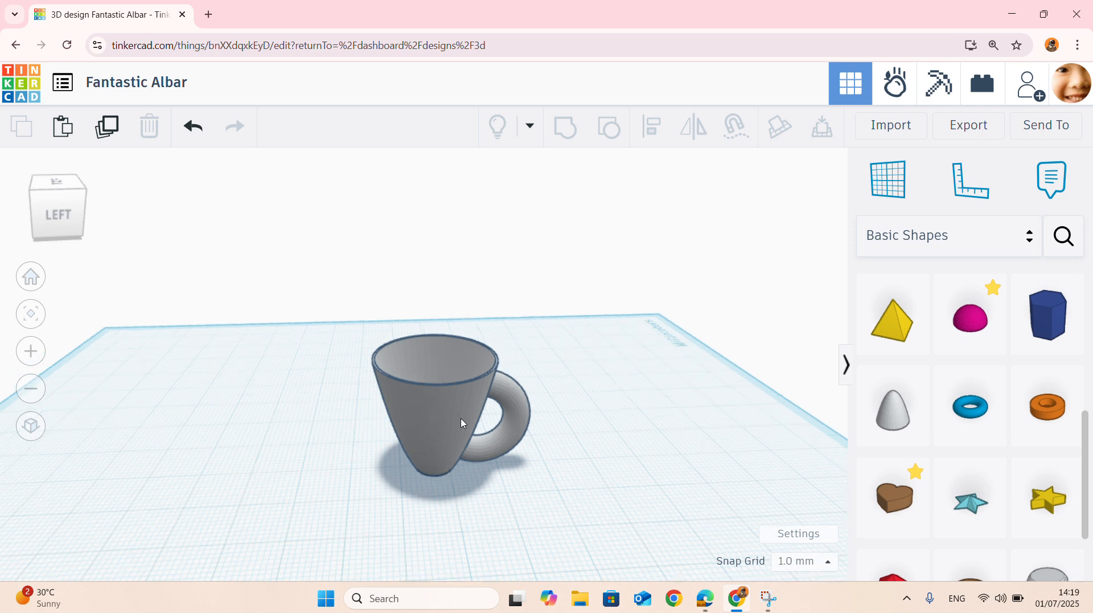
- Examine the cup's inner floor and walls from above, and its overall shape from the side
right_drag(592, 354, 571, 447)
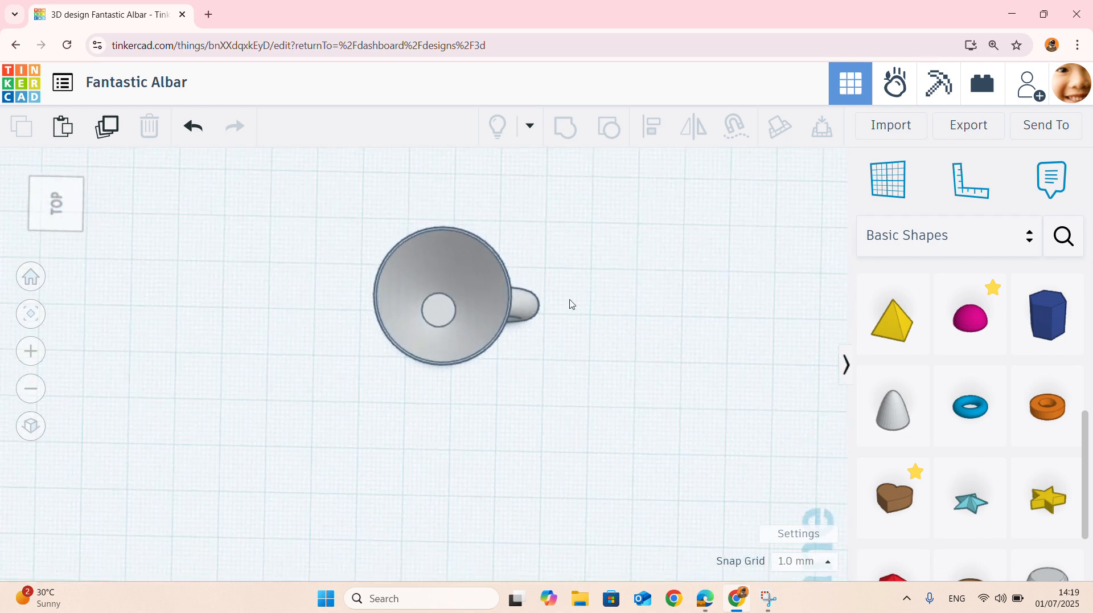
right_drag(496, 289, 478, 338)
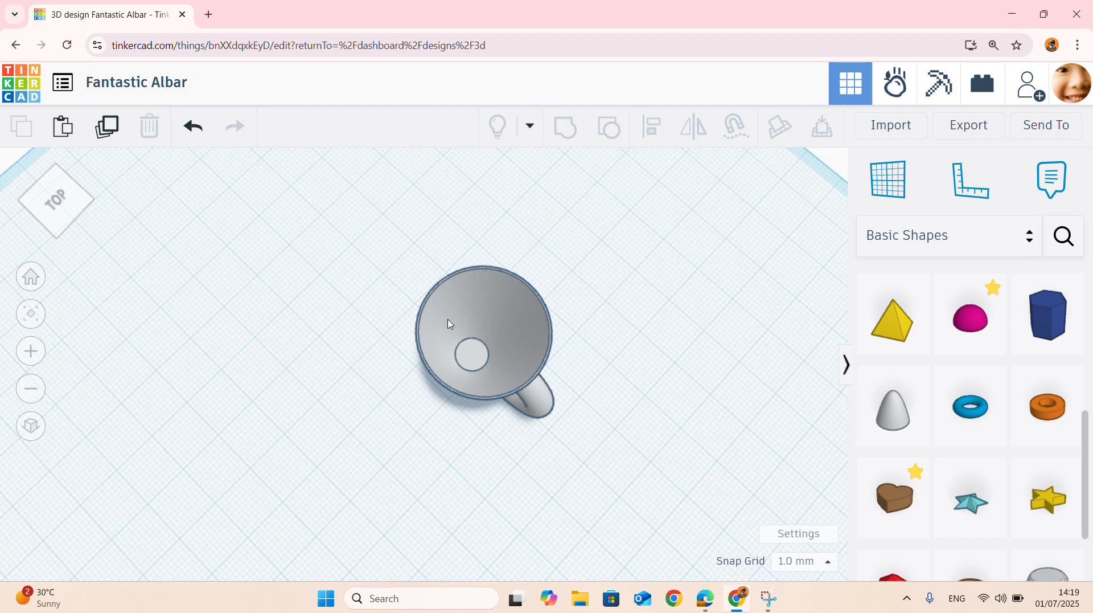
right_drag(416, 439, 581, 340)
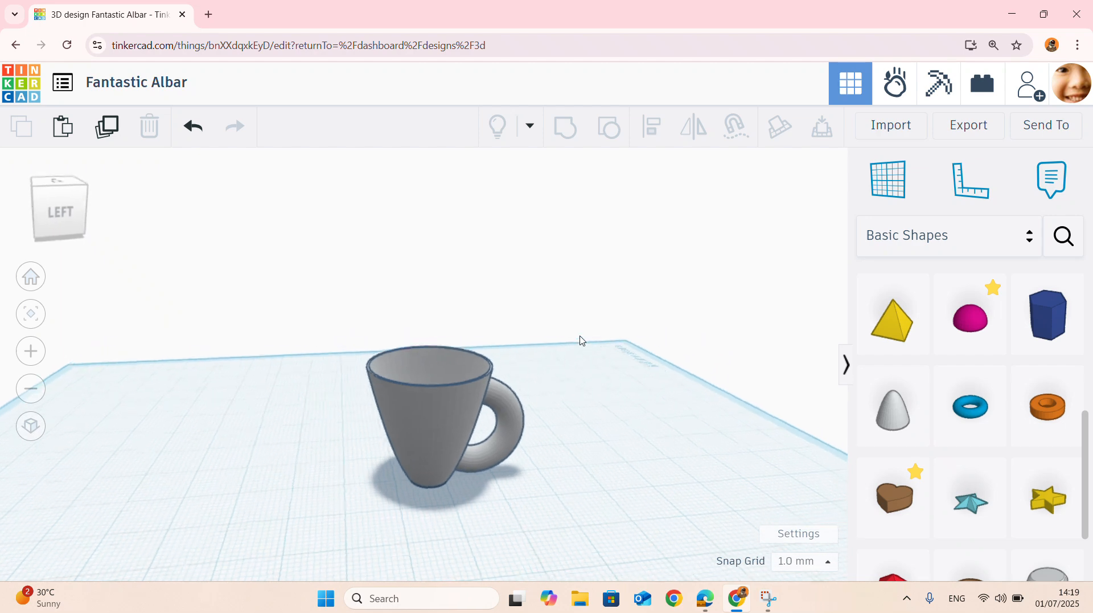
right_drag(390, 419, 550, 389)
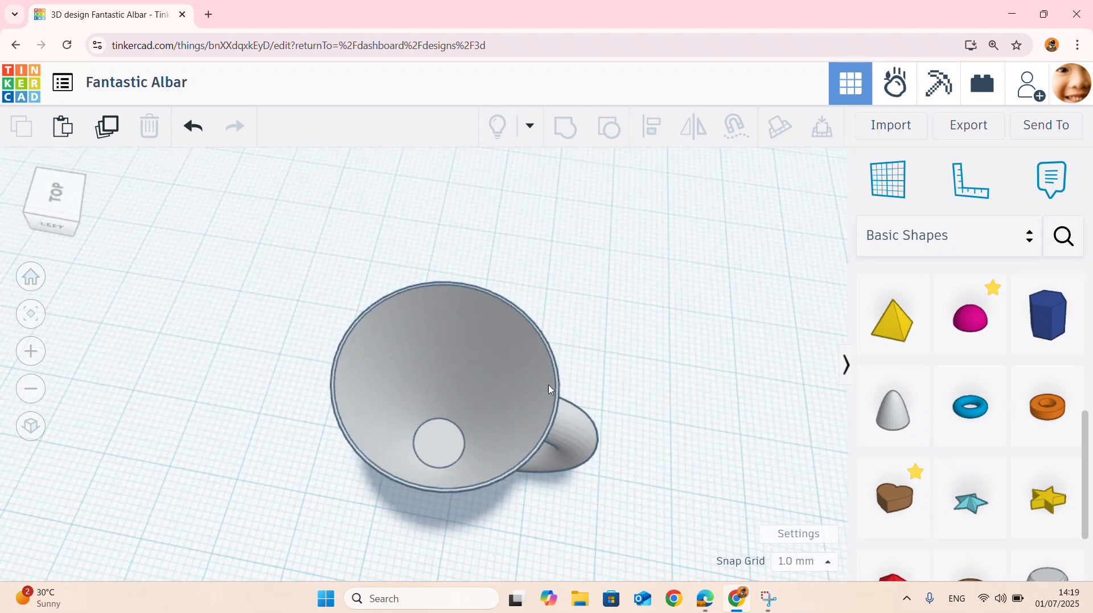
right_drag(551, 429, 566, 402)
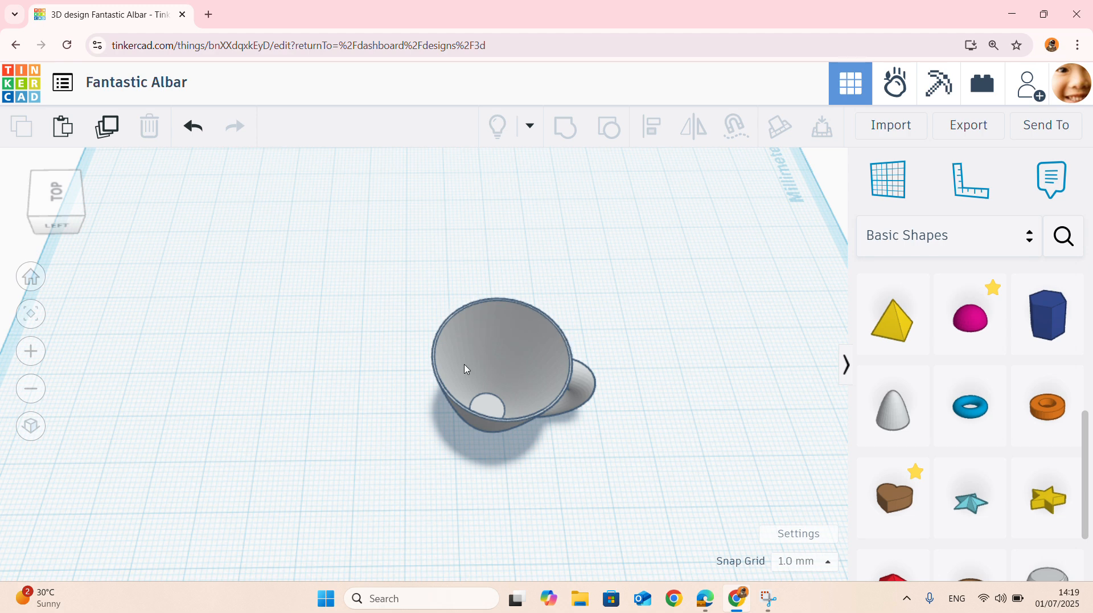
scroll(464, 369, down, 4)
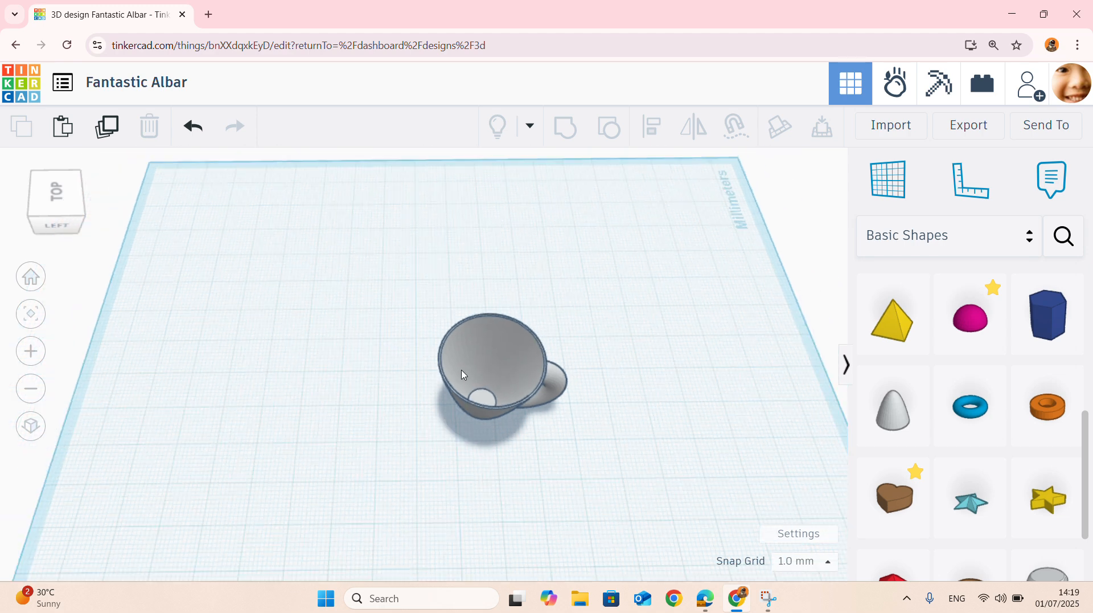
right_drag(575, 412, 514, 323)
scroll(515, 322, up, 2)
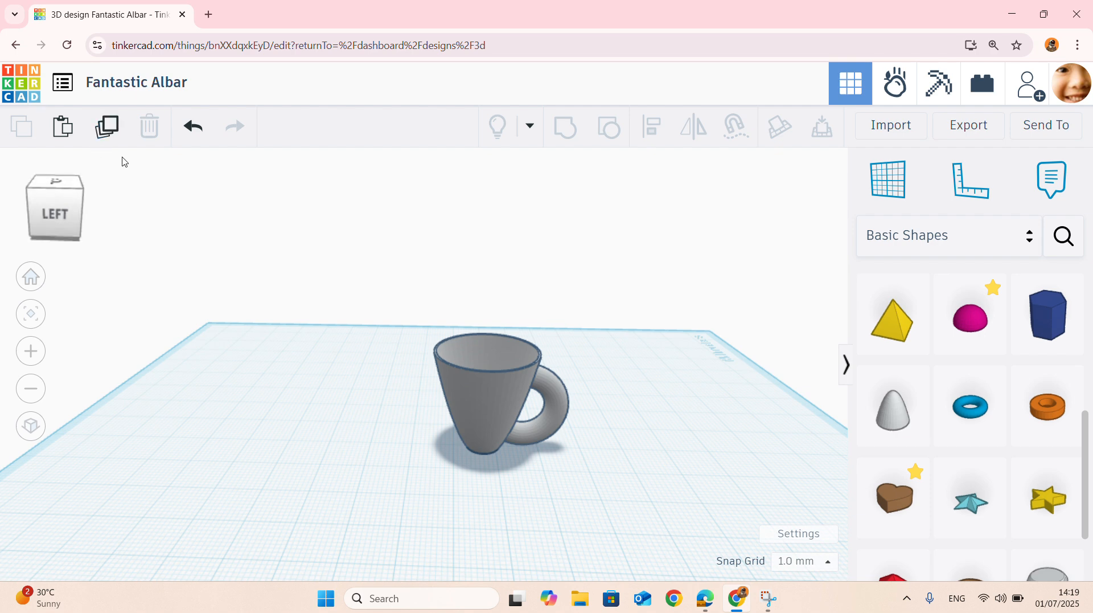
- Check the export formats available for 3D printing, close them without exporting, and return to the Tinkercad dashboard
click(969, 126)
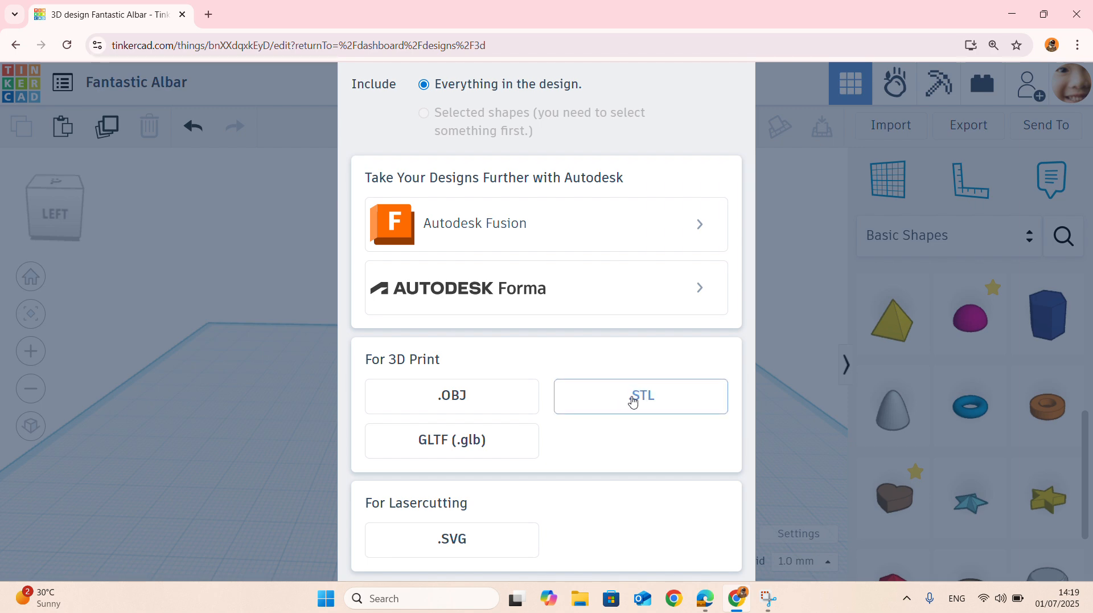
click(865, 227)
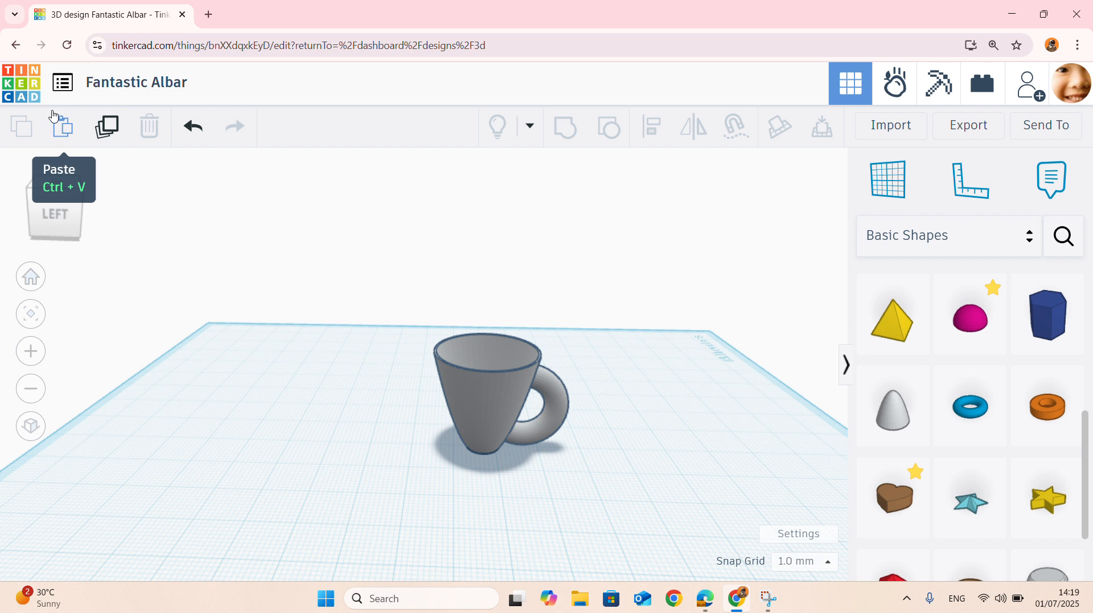
click(24, 83)
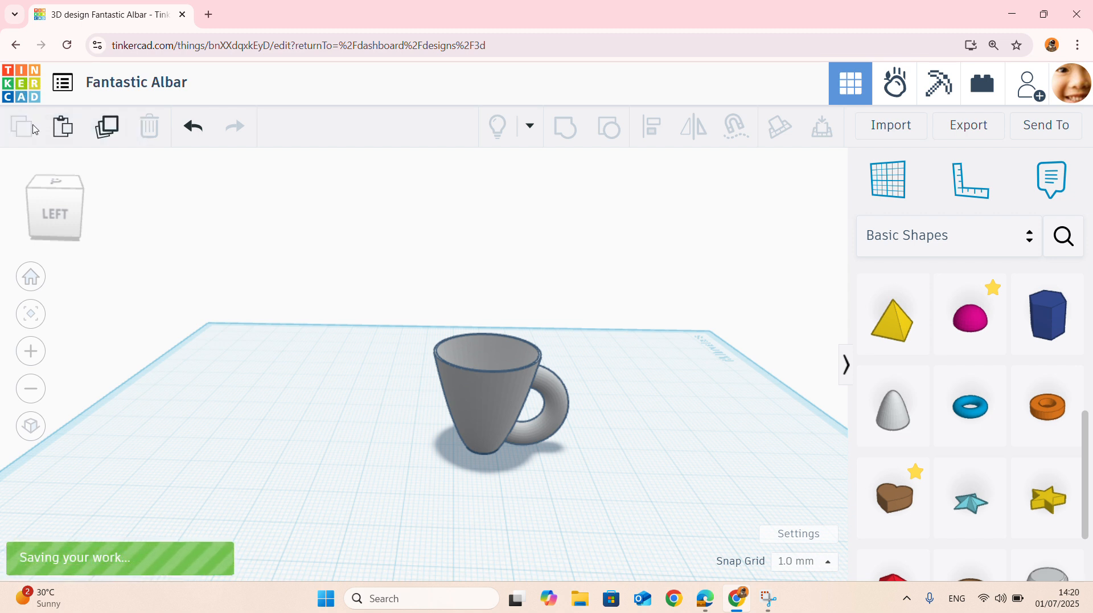